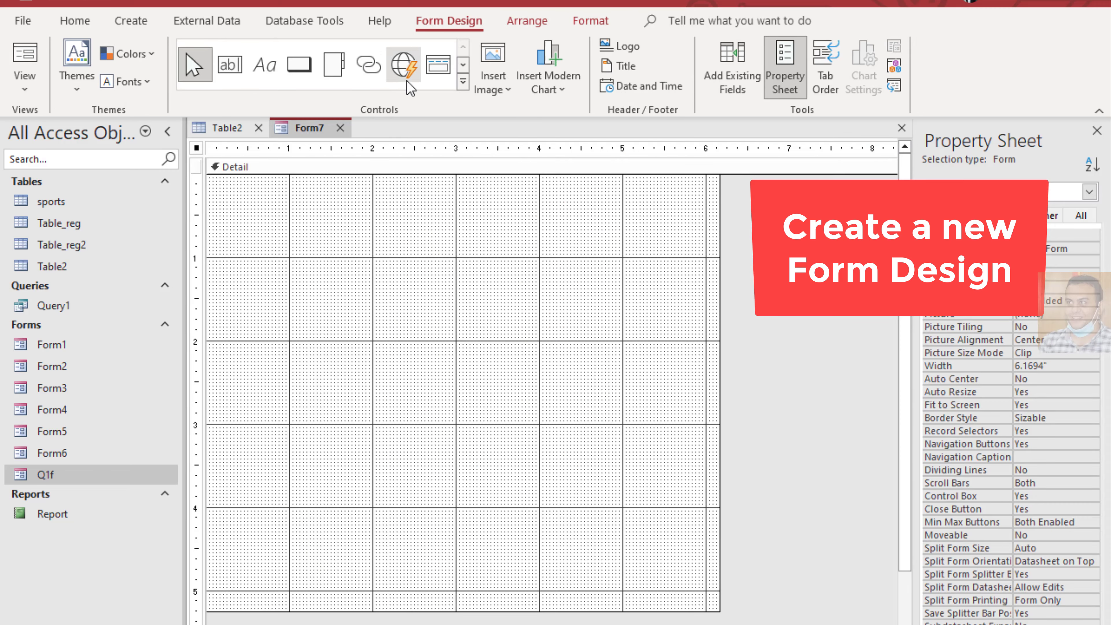
# Save the new blank form under the name Form7
pyautogui.rightClick(321, 133)
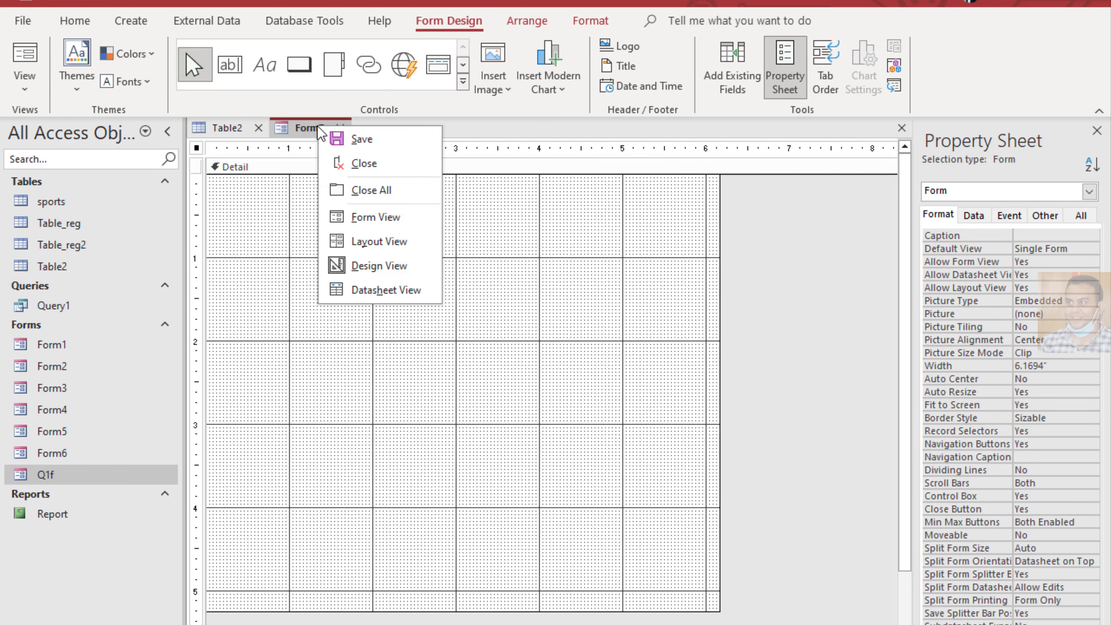
pyautogui.click(361, 140)
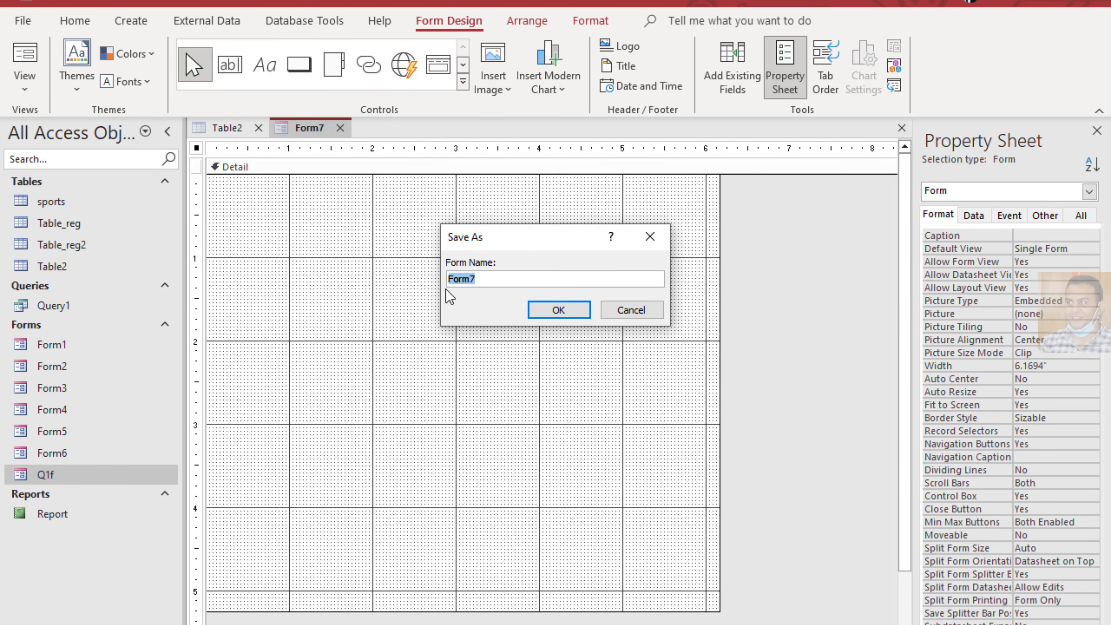
pyautogui.click(561, 310)
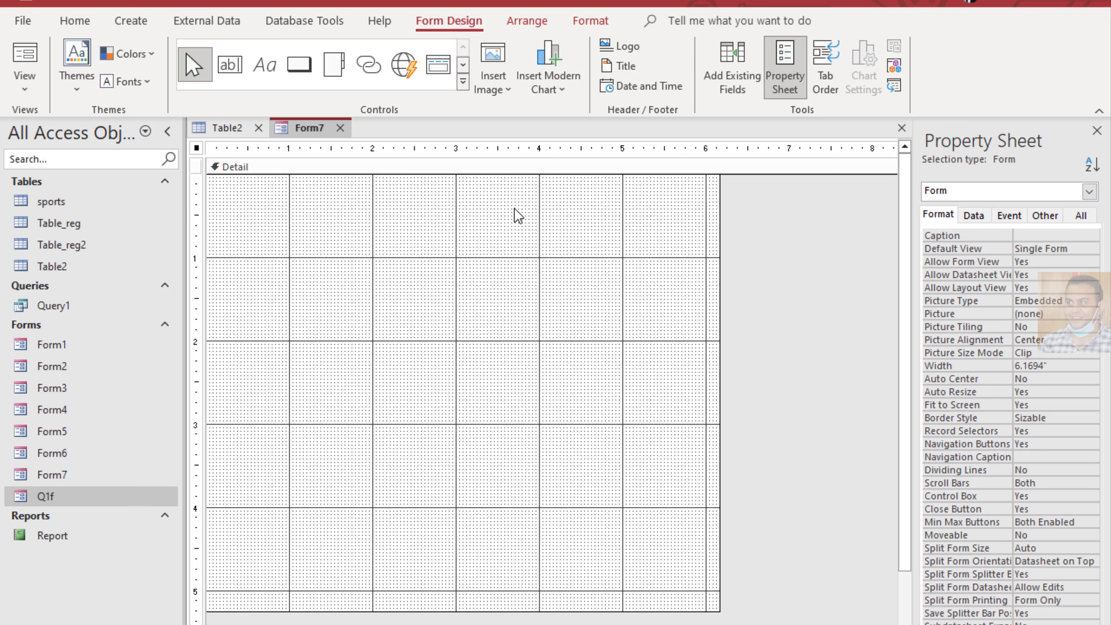
# Draw a combo box about 1.67" wide and 0.41" high near the top of the Detail section, without using the wizard
pyautogui.click(462, 66)
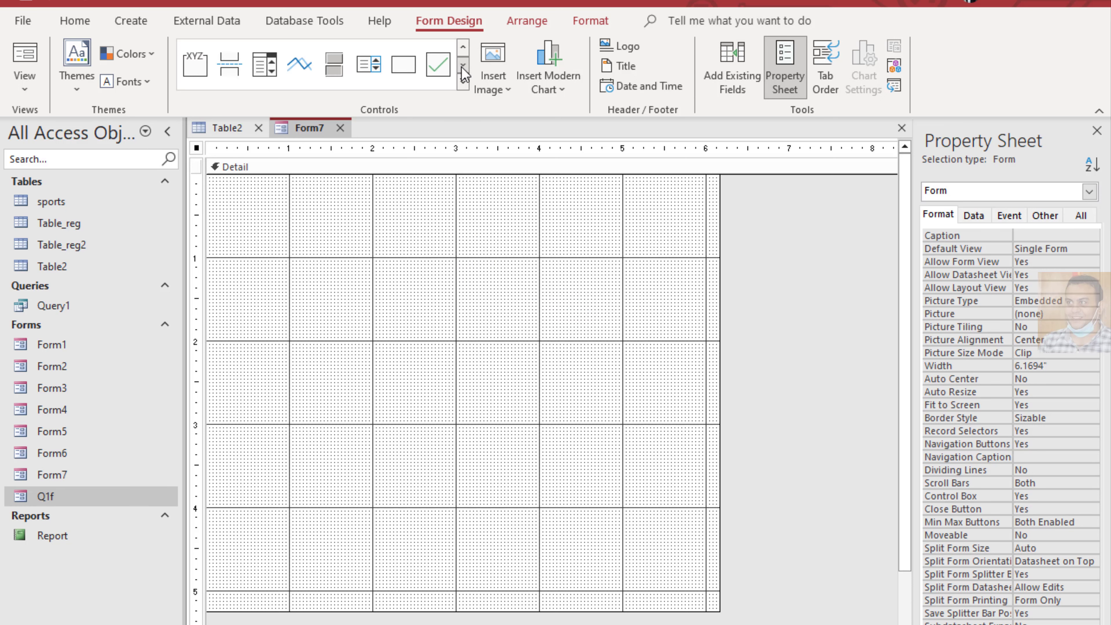
pyautogui.click(265, 72)
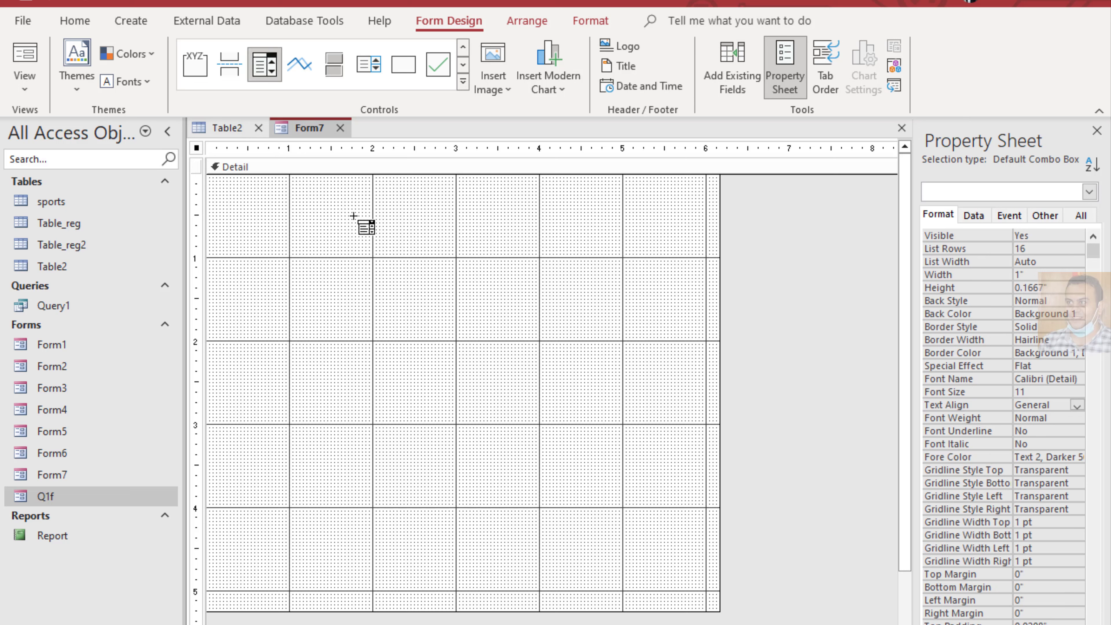
pyautogui.moveTo(341, 205); pyautogui.dragTo(422, 239)
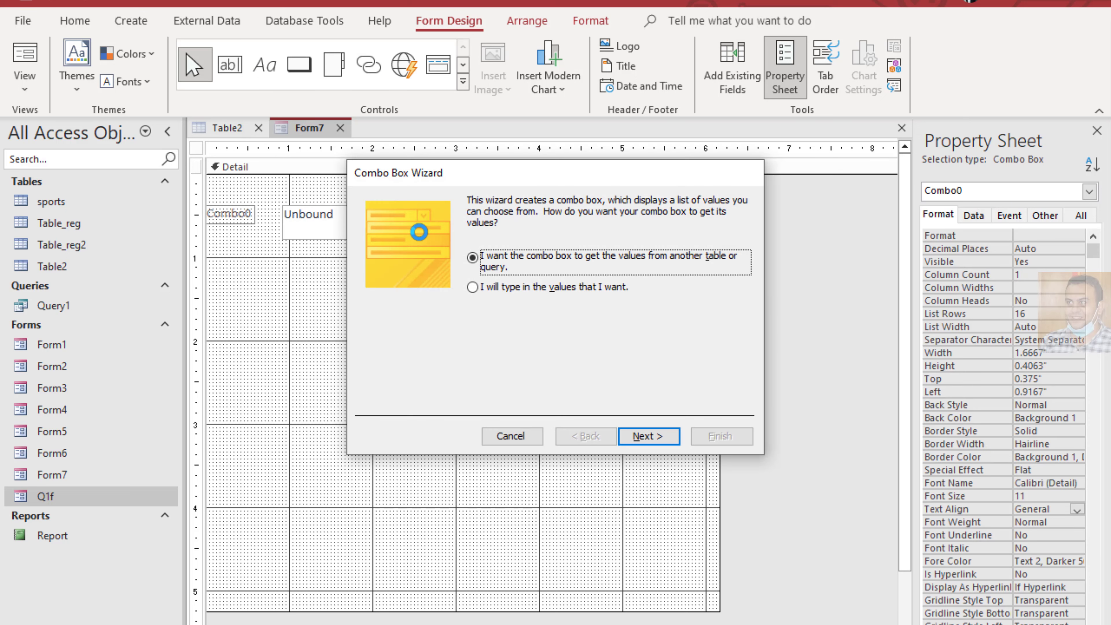
pyautogui.click(511, 436)
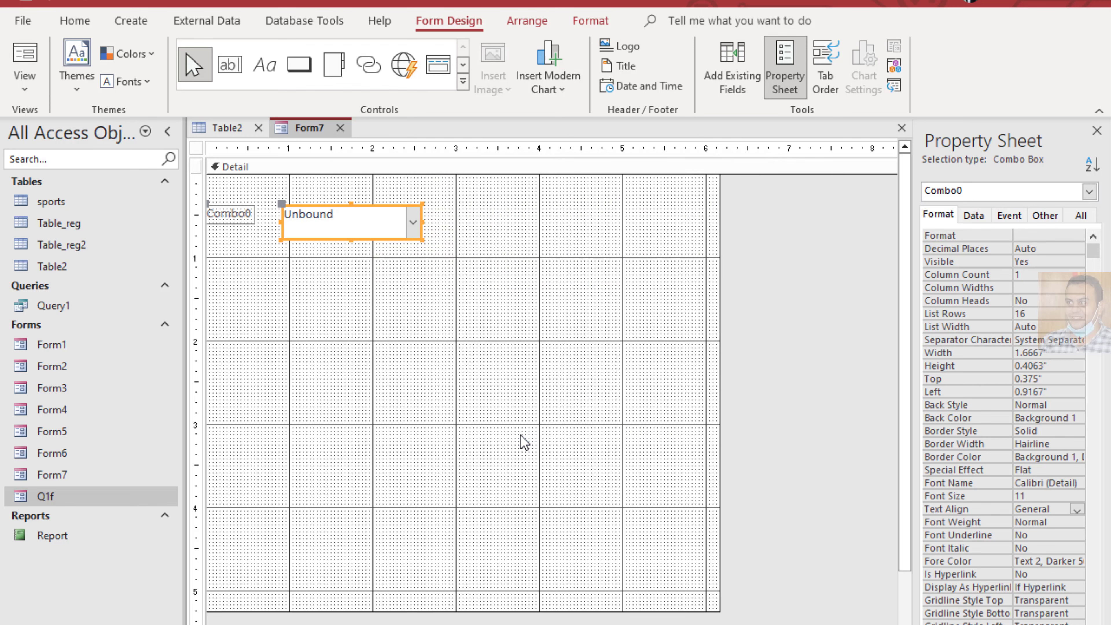
# Change the caption of the combo box's label to "Sports"
pyautogui.click(239, 216)
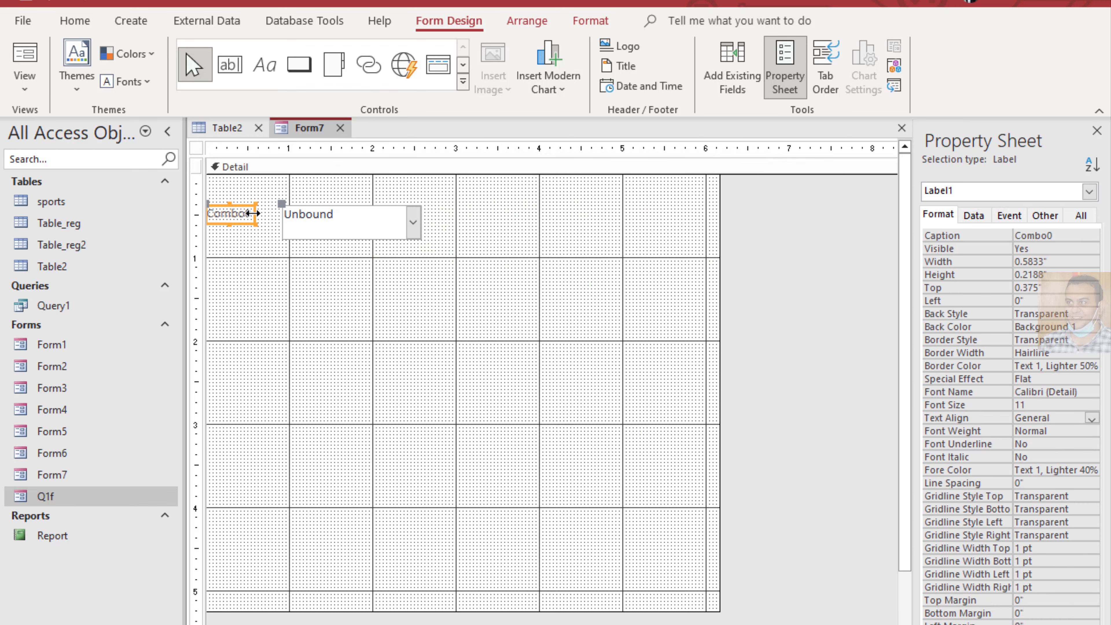
pyautogui.moveTo(247, 214); pyautogui.dragTo(208, 215)
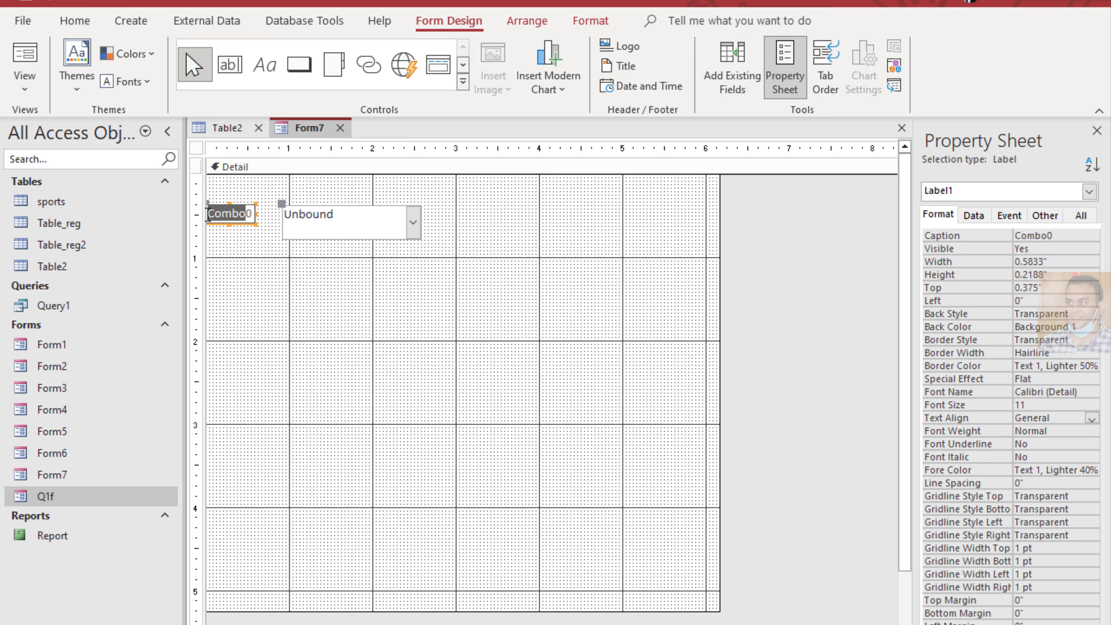
pyautogui.press('Delete')
pyautogui.press('Delete')
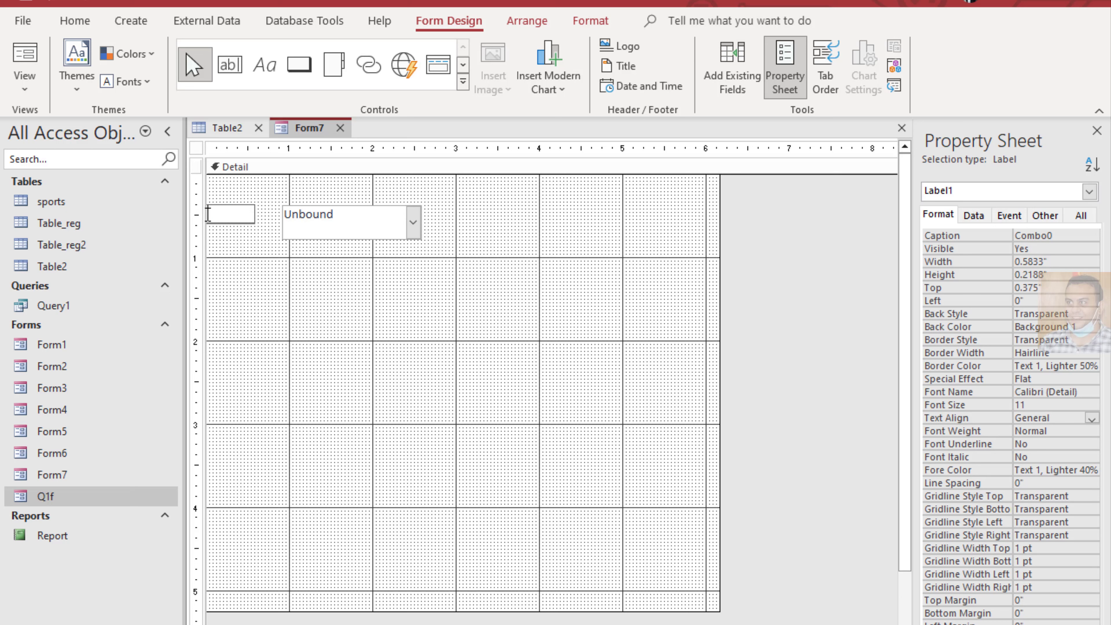
pyautogui.write('Sports')
pyautogui.click(340, 273)
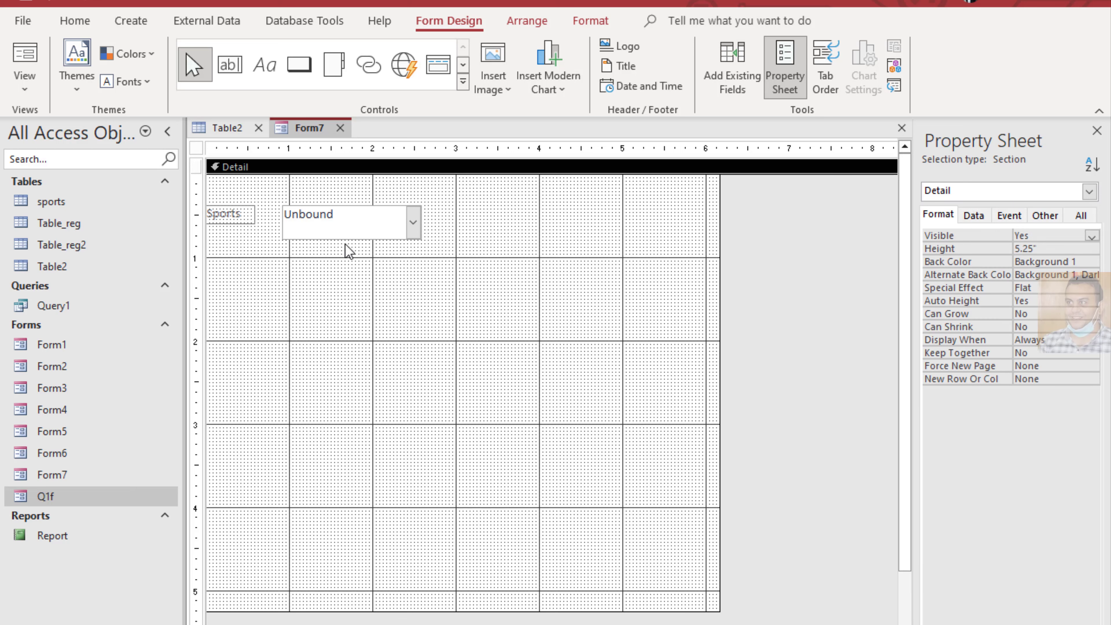
# Build a Row Source query for the combo box, using the sport field from Table2
pyautogui.click(349, 231)
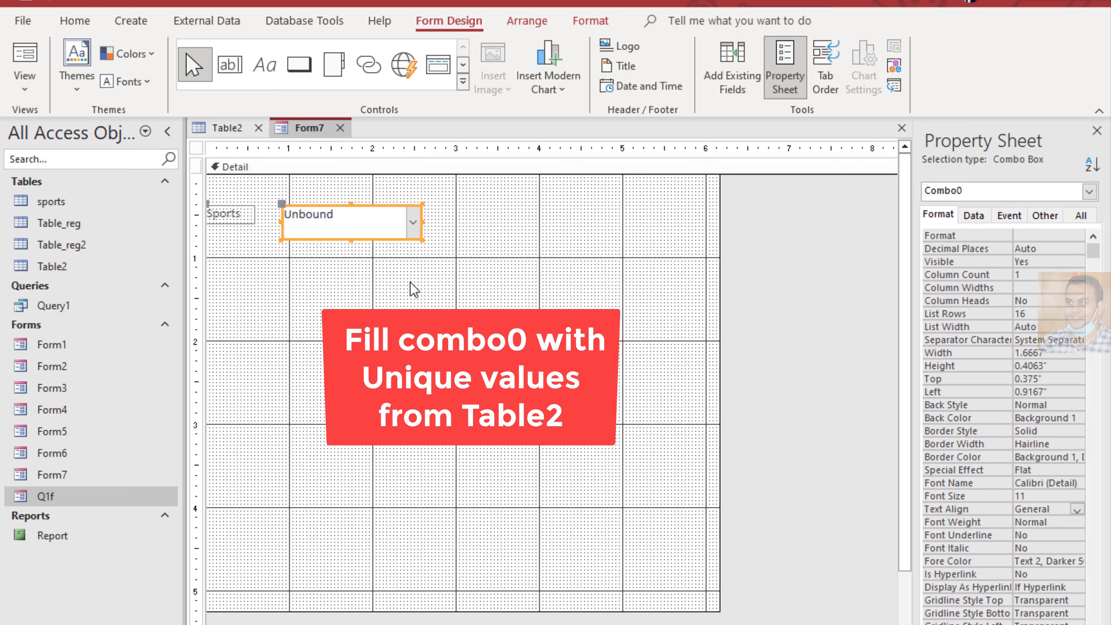
pyautogui.click(973, 215)
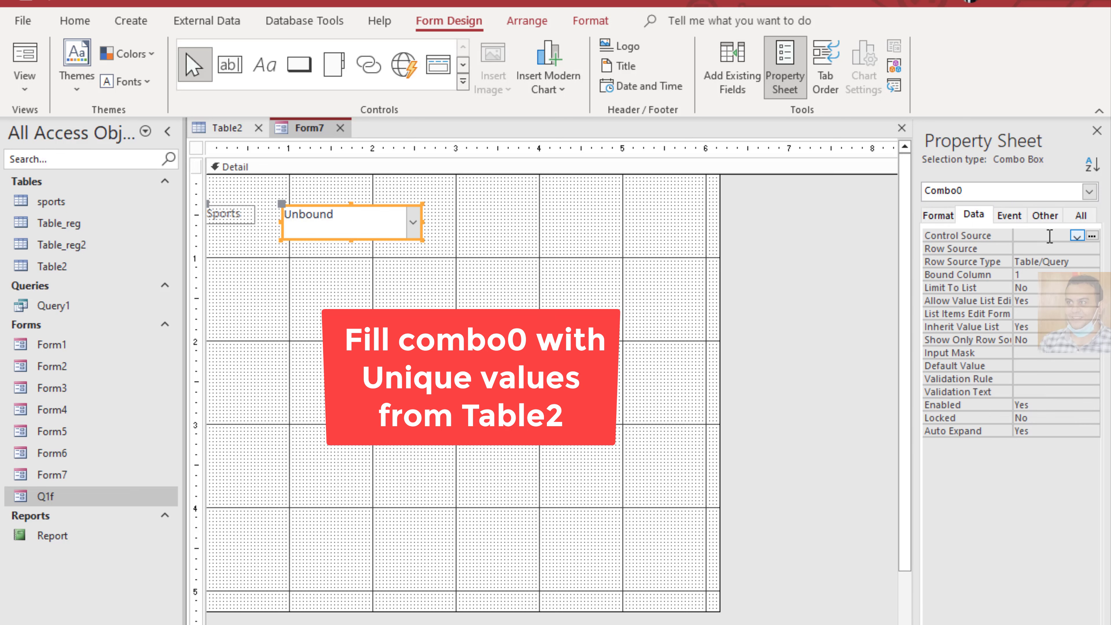
pyautogui.click(1094, 251)
pyautogui.click(1092, 249)
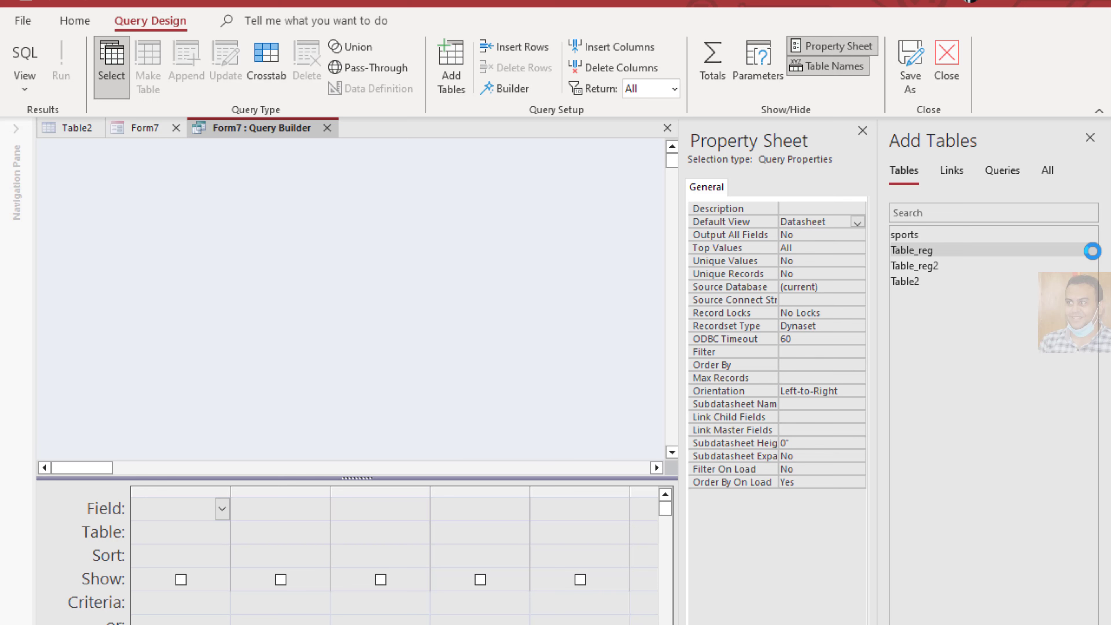
pyautogui.doubleClick(914, 283)
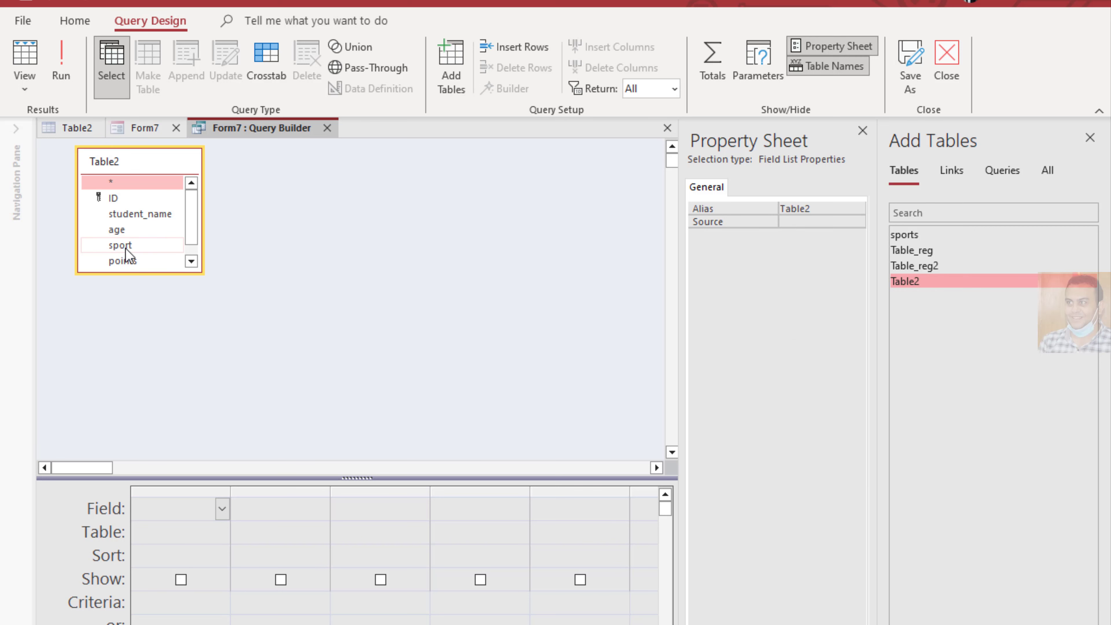
pyautogui.doubleClick(117, 246)
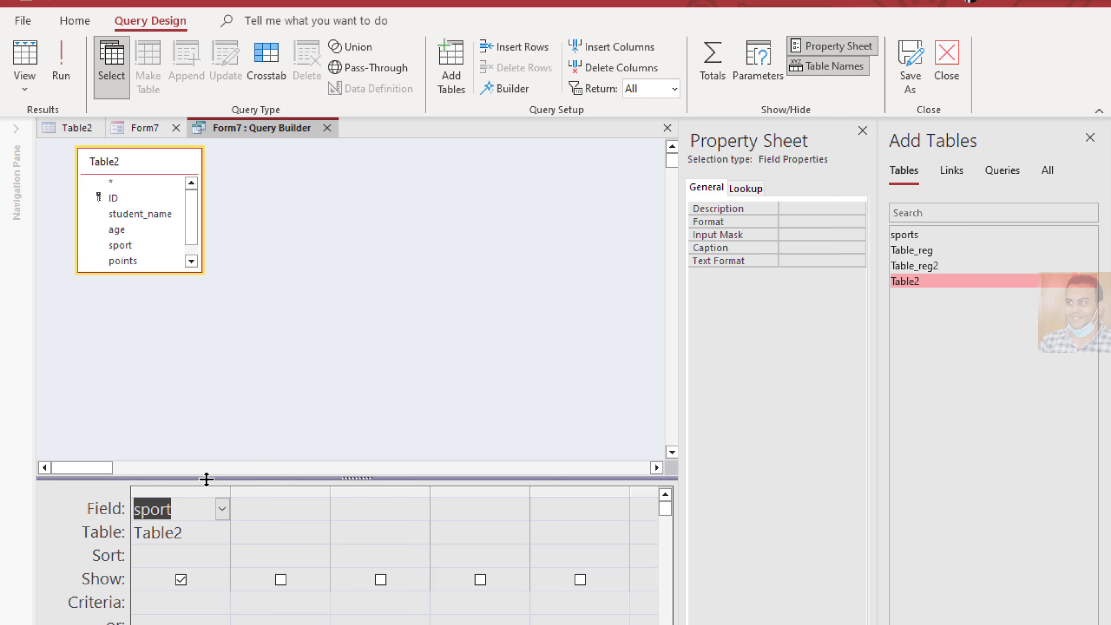
# Set the query's Unique Values to Yes with the sport field shown, and save the query to the combo box's Row Source
pyautogui.click(180, 579)
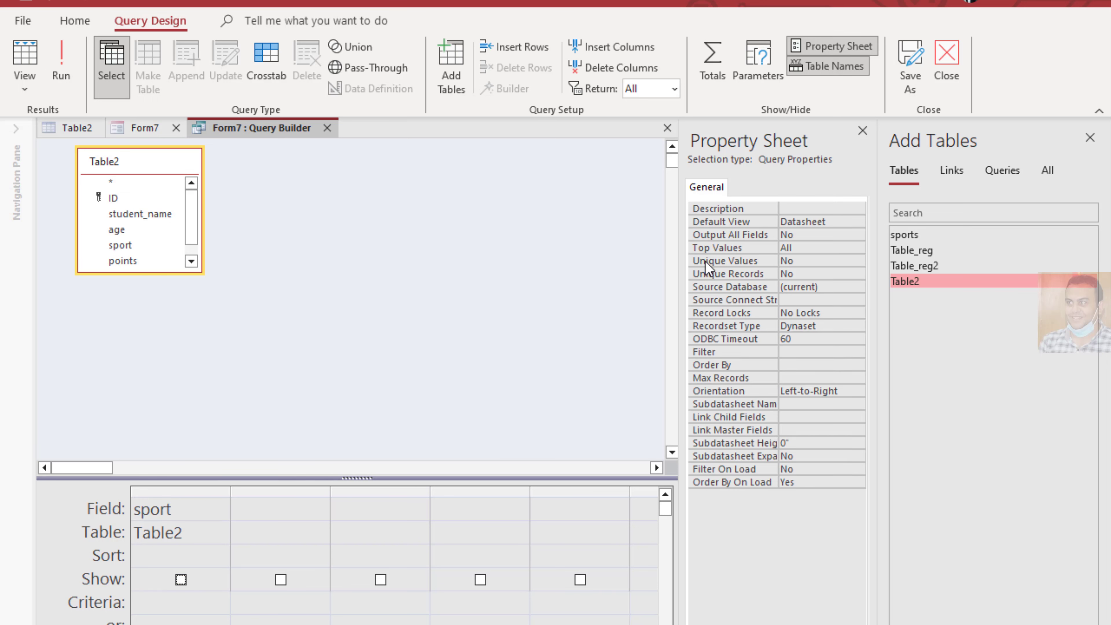
pyautogui.click(858, 262)
pyautogui.click(812, 270)
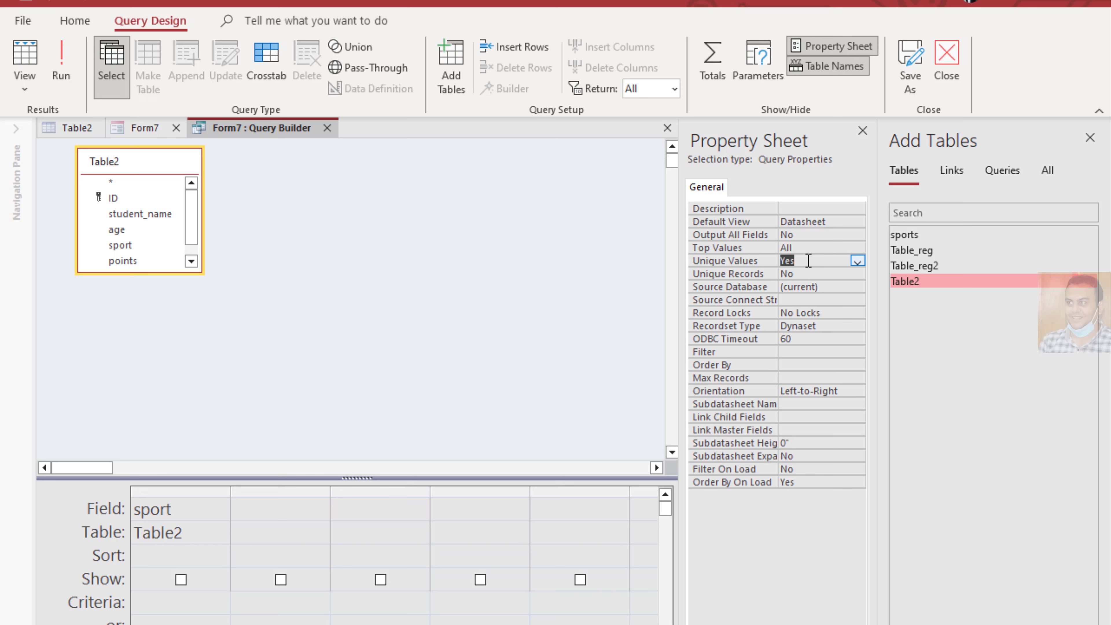
pyautogui.click(181, 579)
pyautogui.click(181, 580)
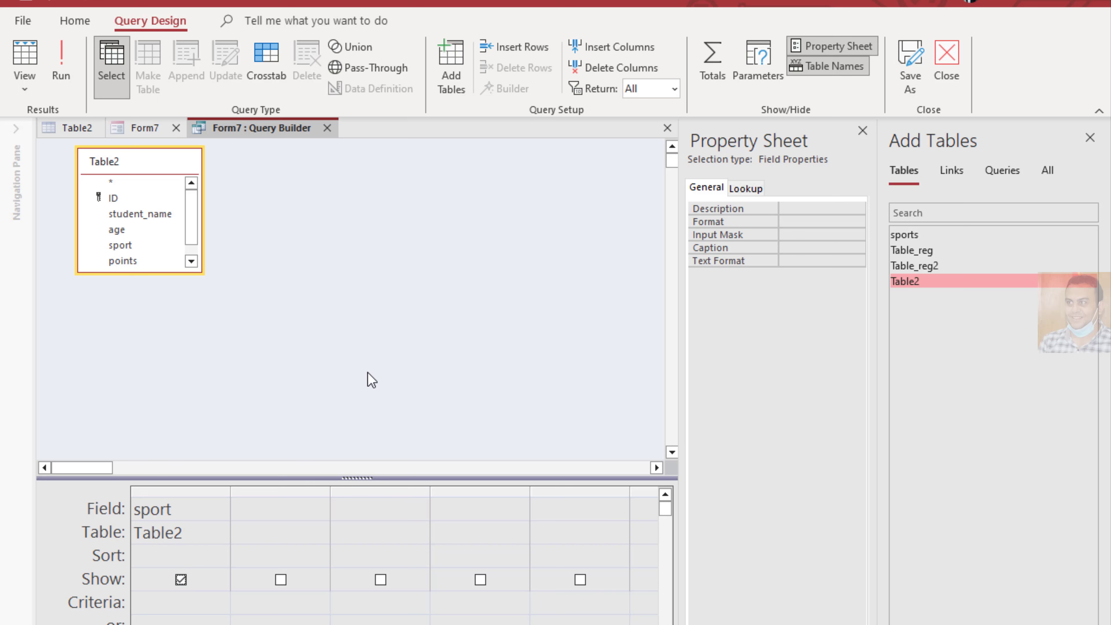
pyautogui.click(946, 70)
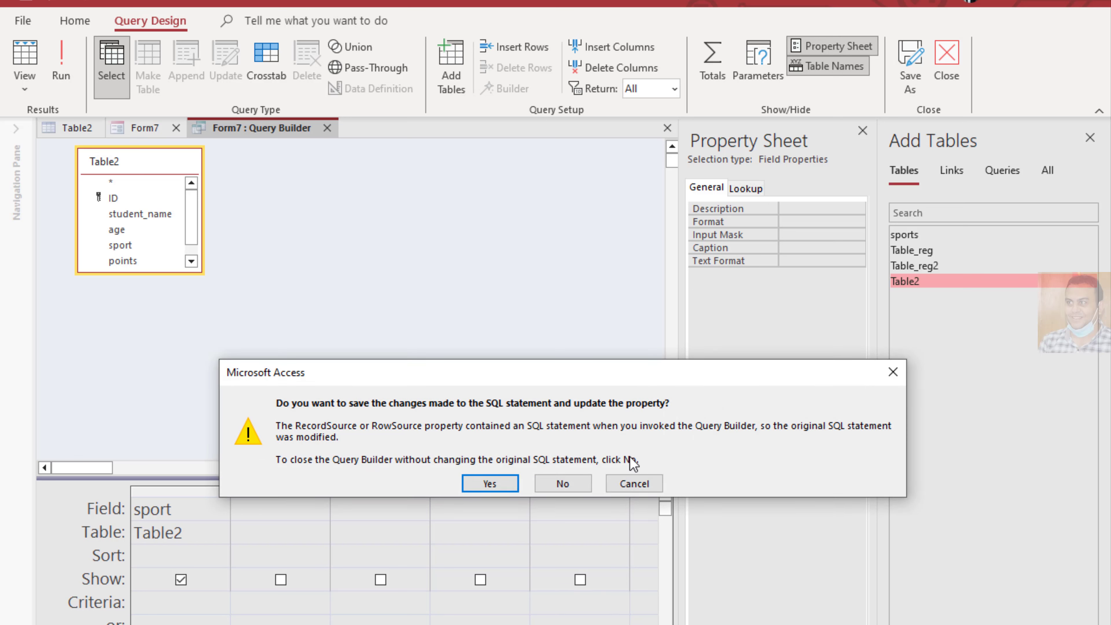
pyautogui.click(489, 484)
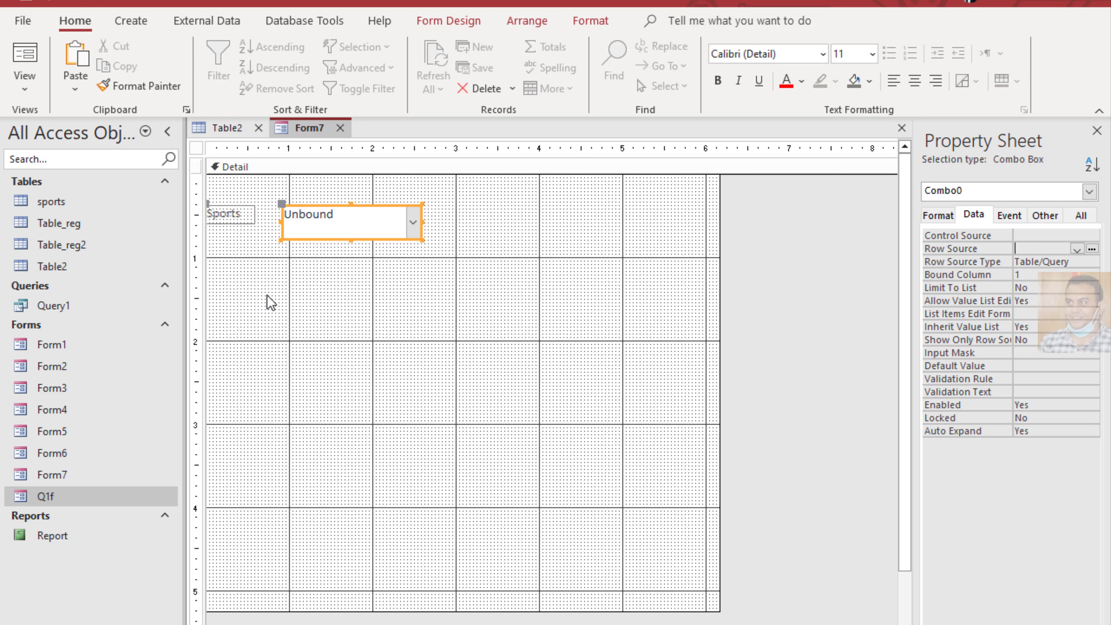
# Display Form7 in Form View and check the choices offered by the Sports combo box
pyautogui.click(26, 91)
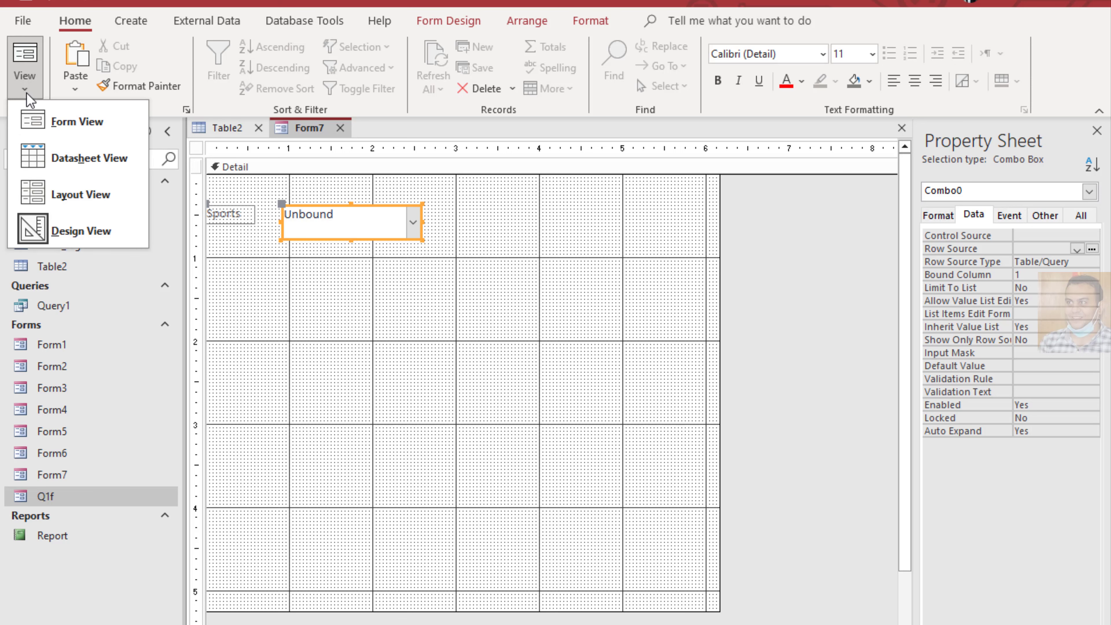
pyautogui.click(59, 119)
pyautogui.click(410, 187)
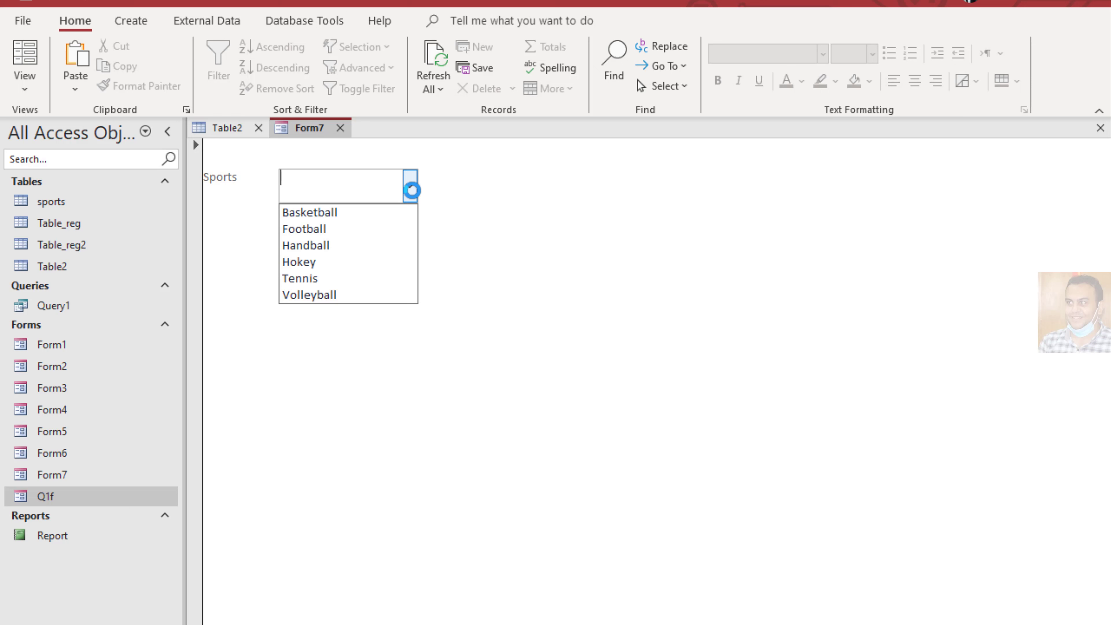
pyautogui.click(444, 217)
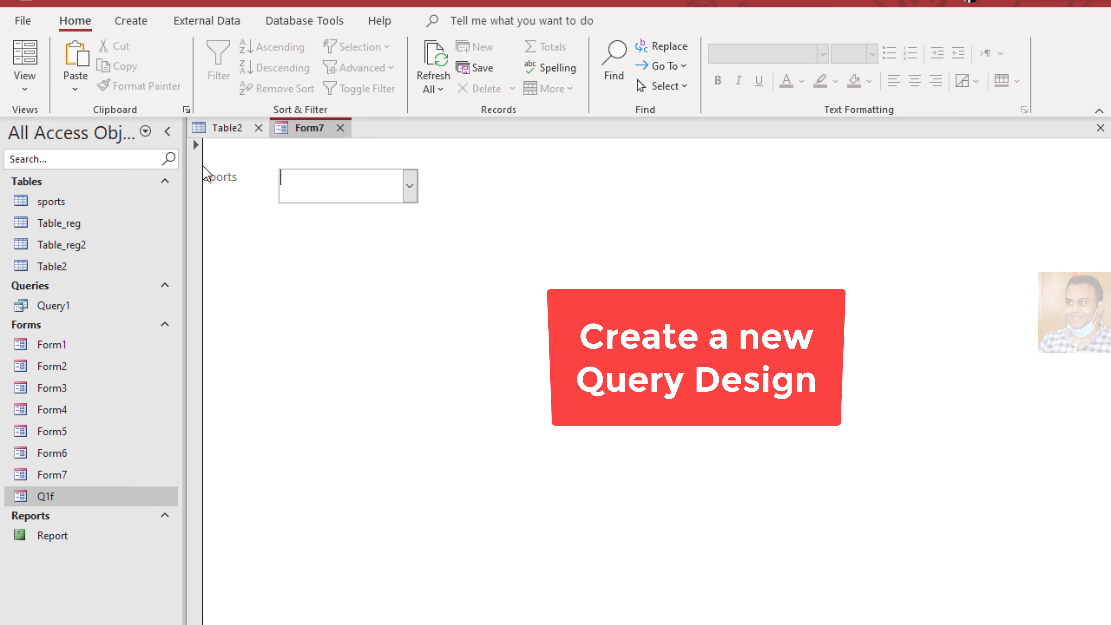
# Create a new query in design view based on Table2, and hide the Property Sheet
pyautogui.click(134, 23)
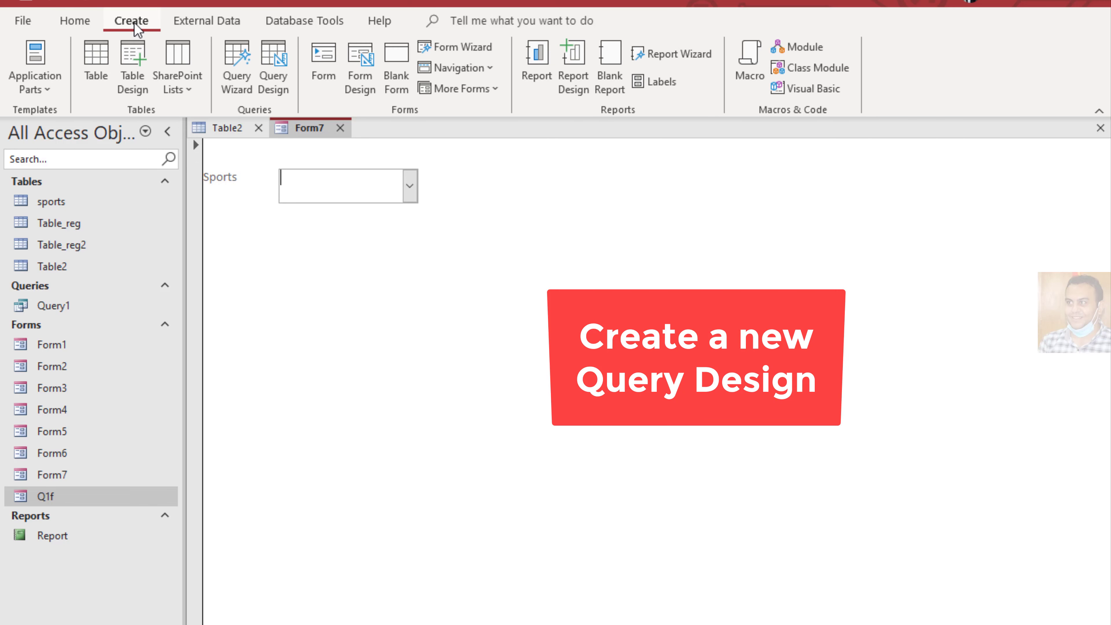
pyautogui.click(274, 70)
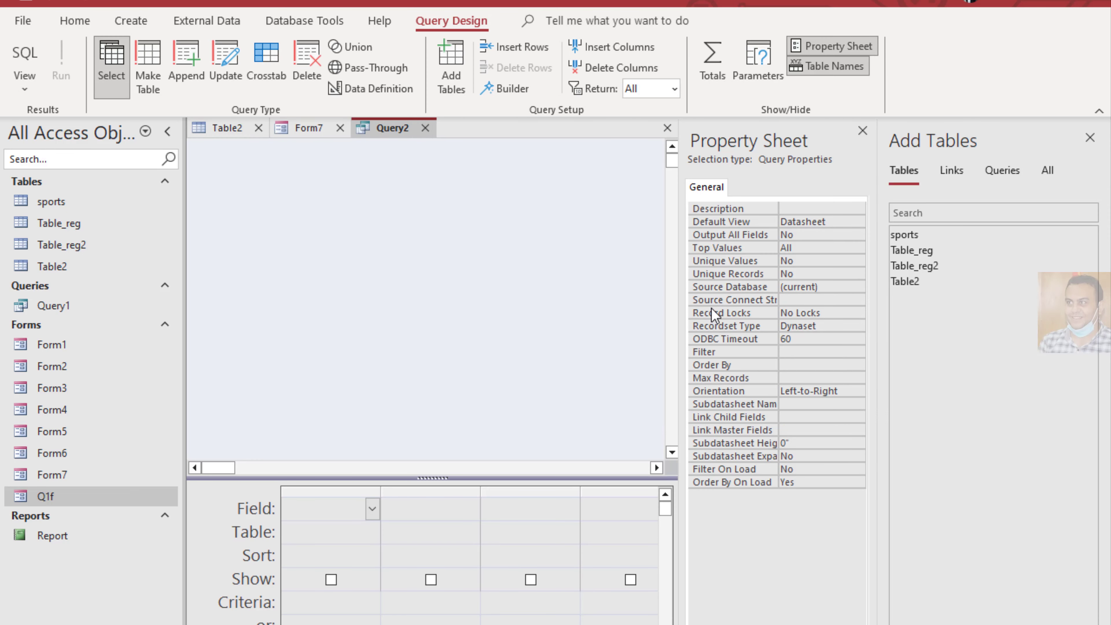
pyautogui.doubleClick(905, 281)
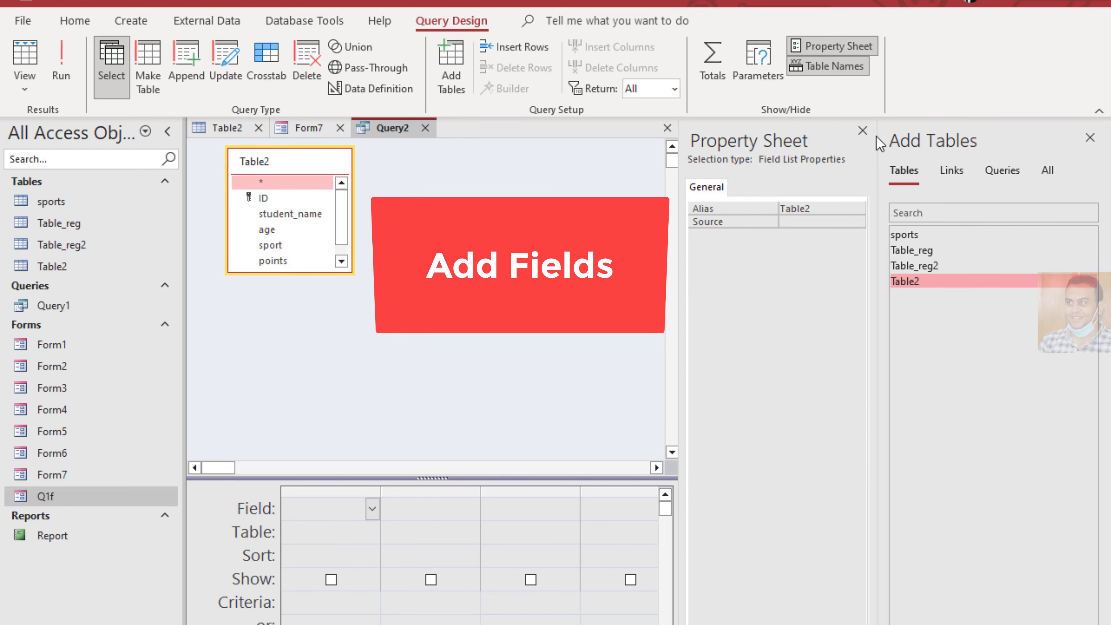
pyautogui.click(863, 130)
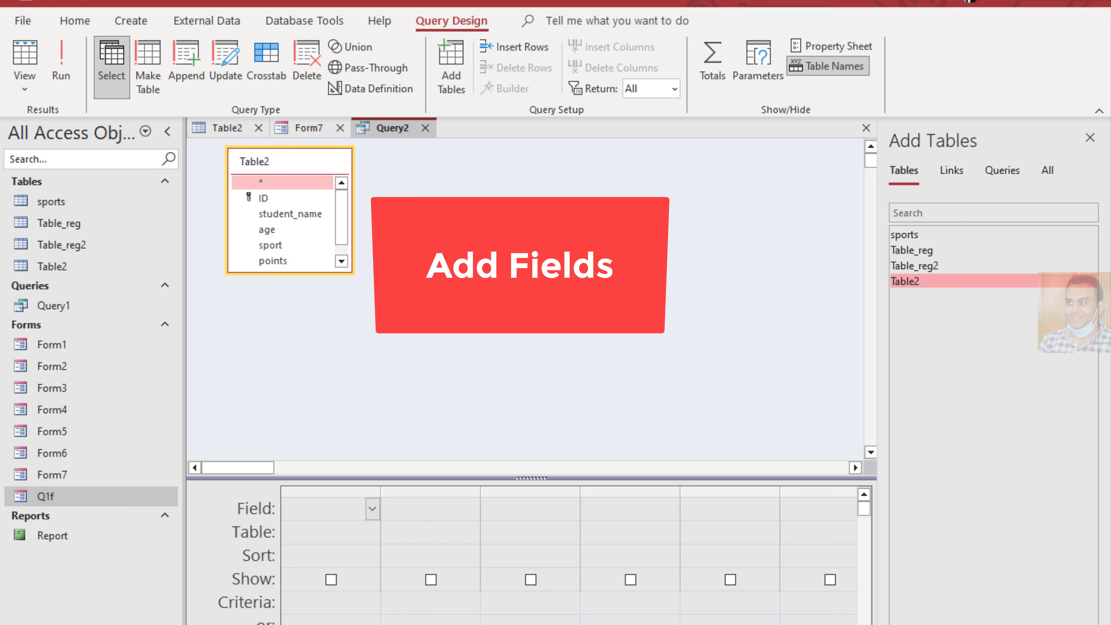
# Add the Table2 fields ID, student_name, age, sport, points and date_reg to the query grid
pyautogui.doubleClick(262, 199)
pyautogui.doubleClick(287, 214)
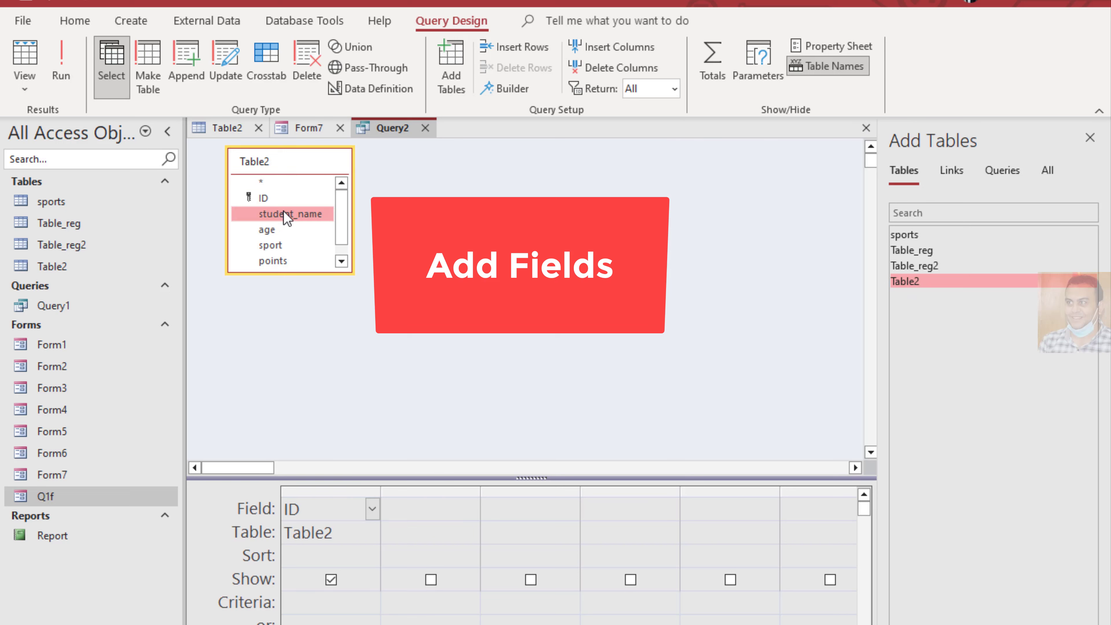
pyautogui.click(269, 231)
pyautogui.doubleClick(269, 231)
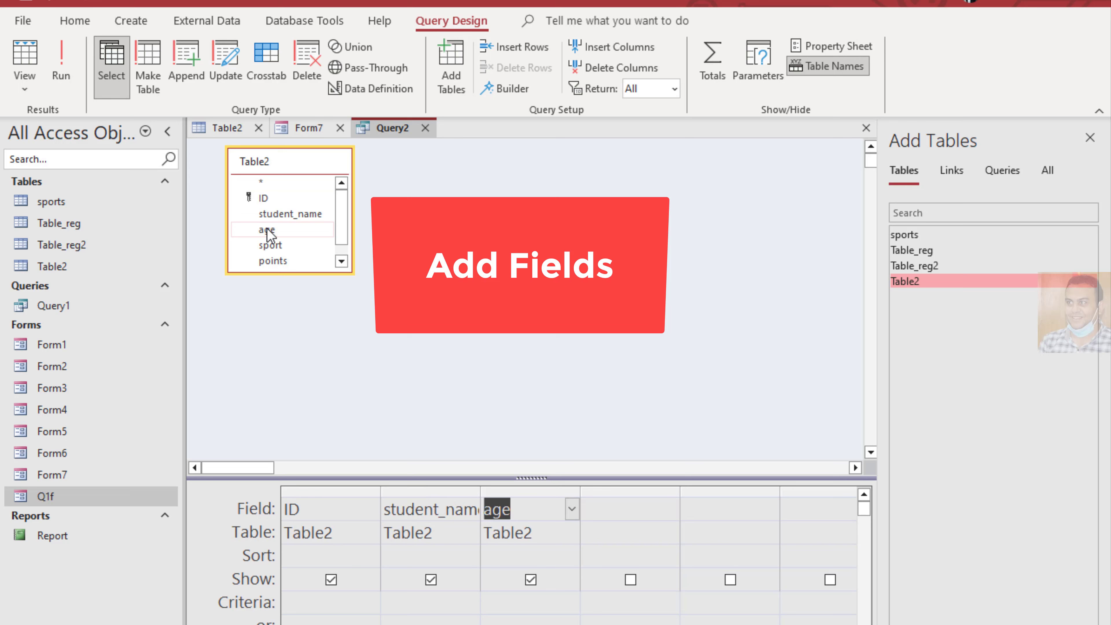
pyautogui.doubleClick(278, 247)
pyautogui.doubleClick(281, 265)
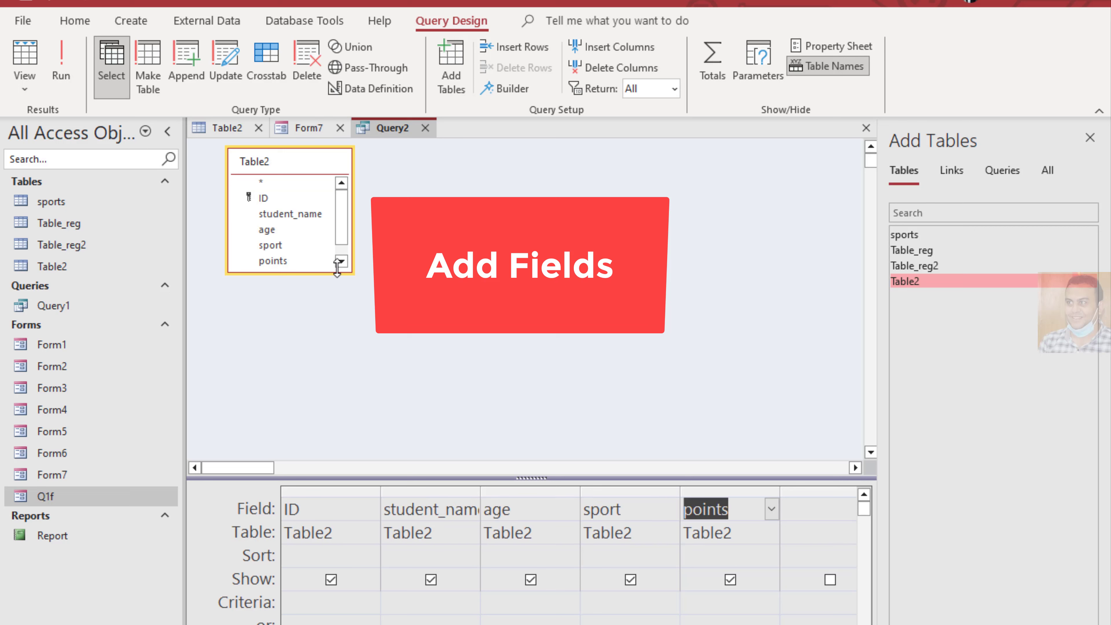
pyautogui.click(341, 261)
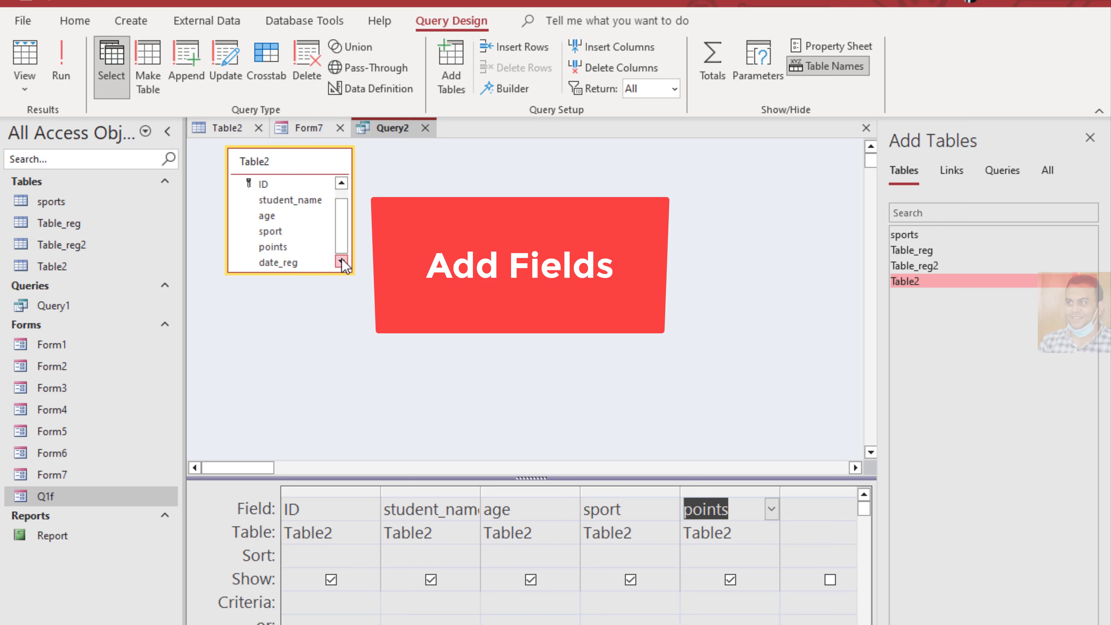
pyautogui.doubleClick(295, 262)
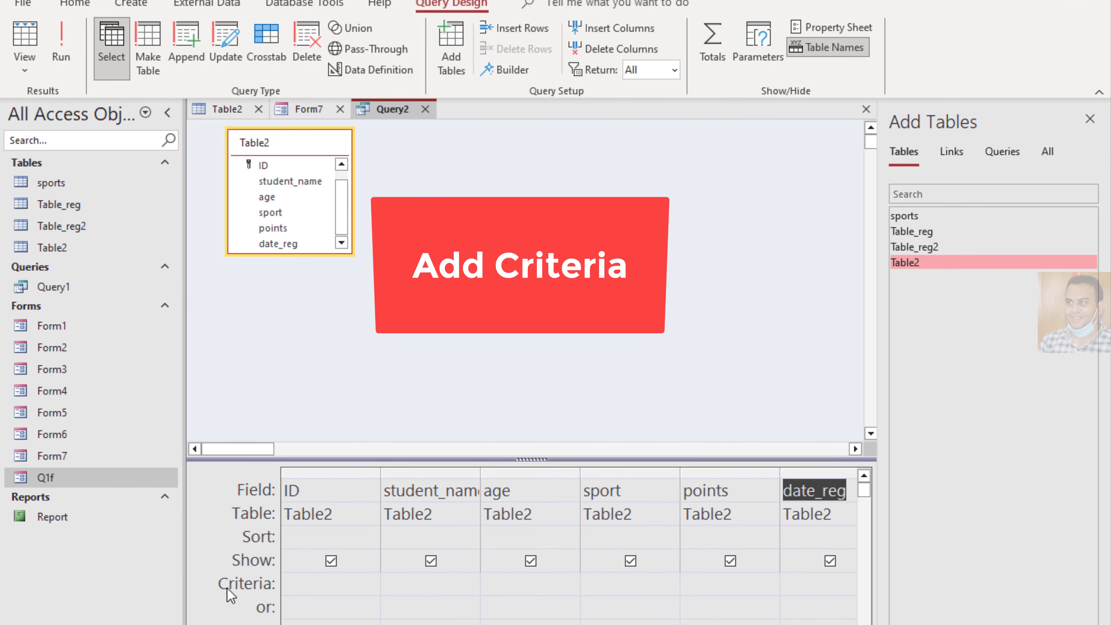
# Set the sport field's criteria to [Forms]![Form7]![Combo0] and check the full expression in the Zoom box
pyautogui.click(607, 580)
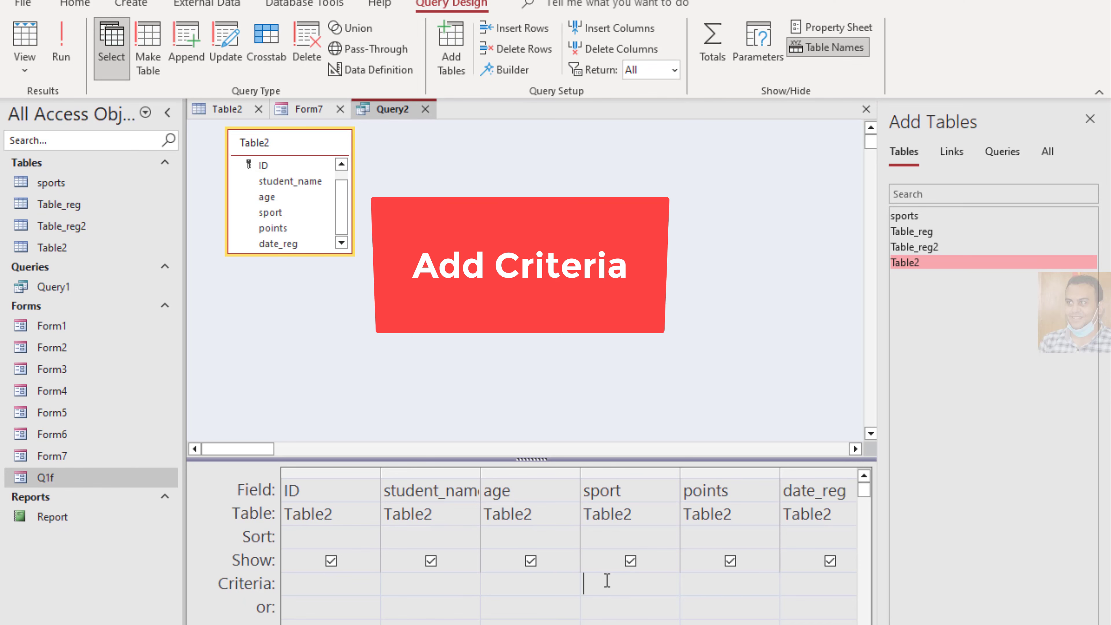
pyautogui.write('For')
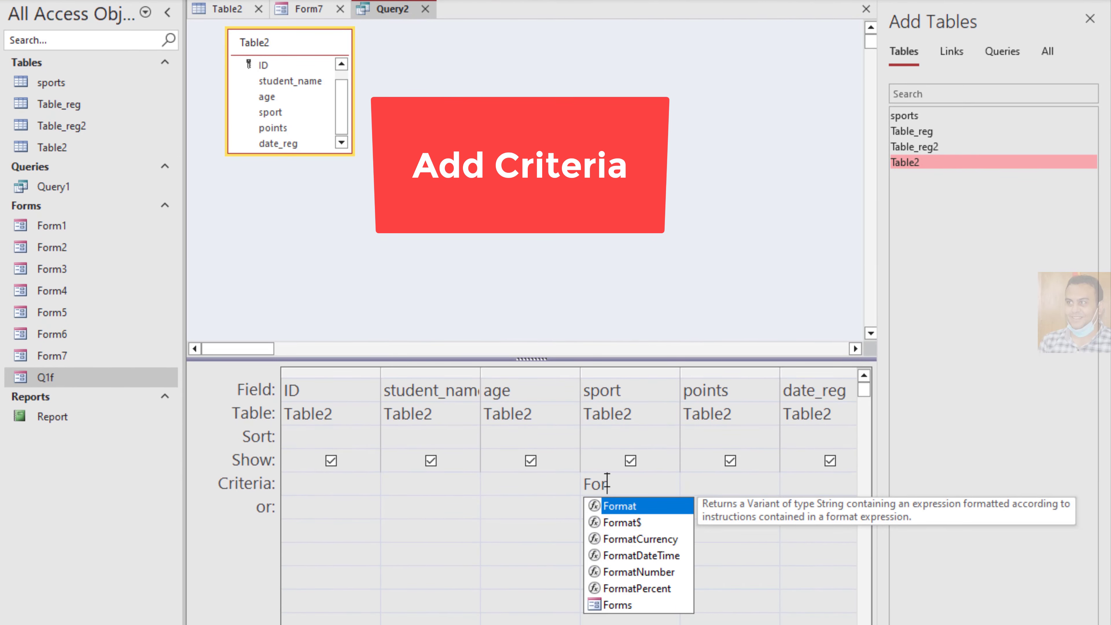
pyautogui.doubleClick(617, 605)
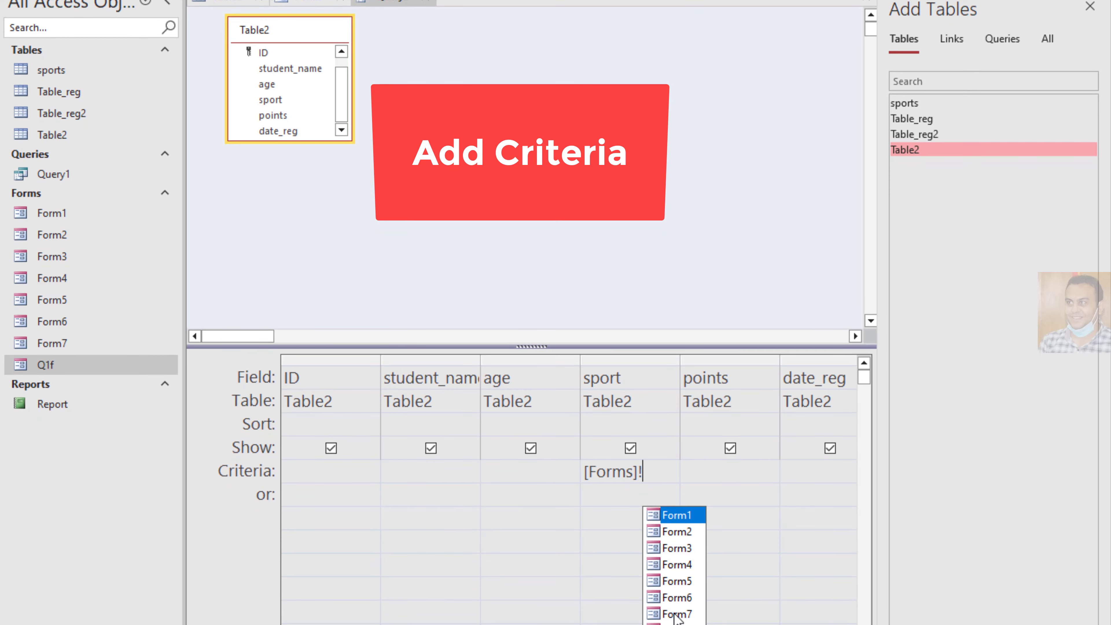
pyautogui.doubleClick(675, 614)
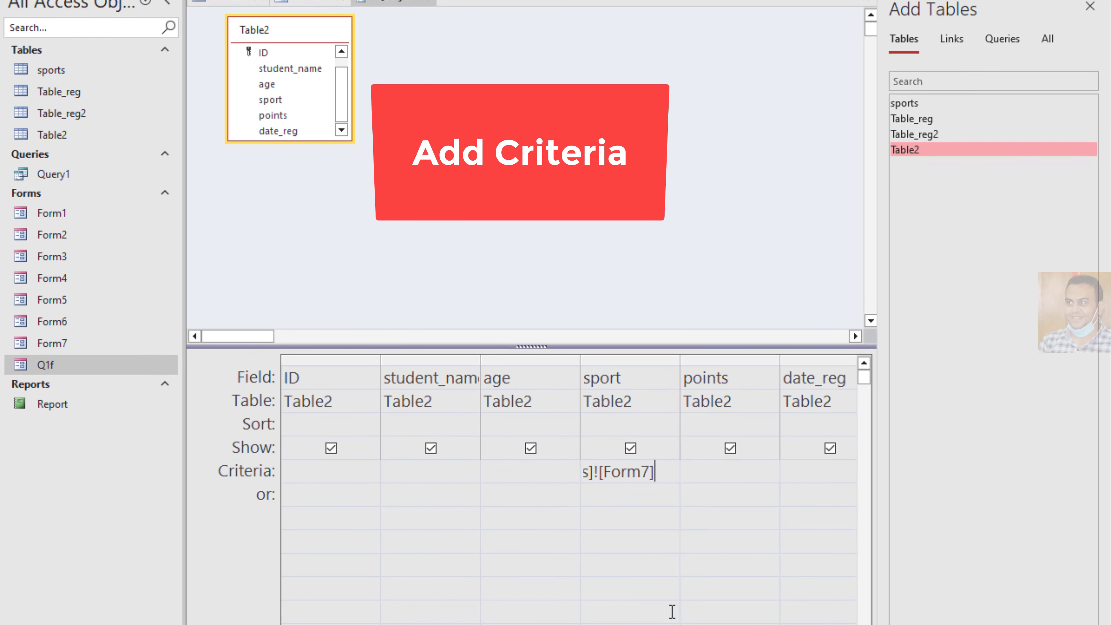
pyautogui.write('!')
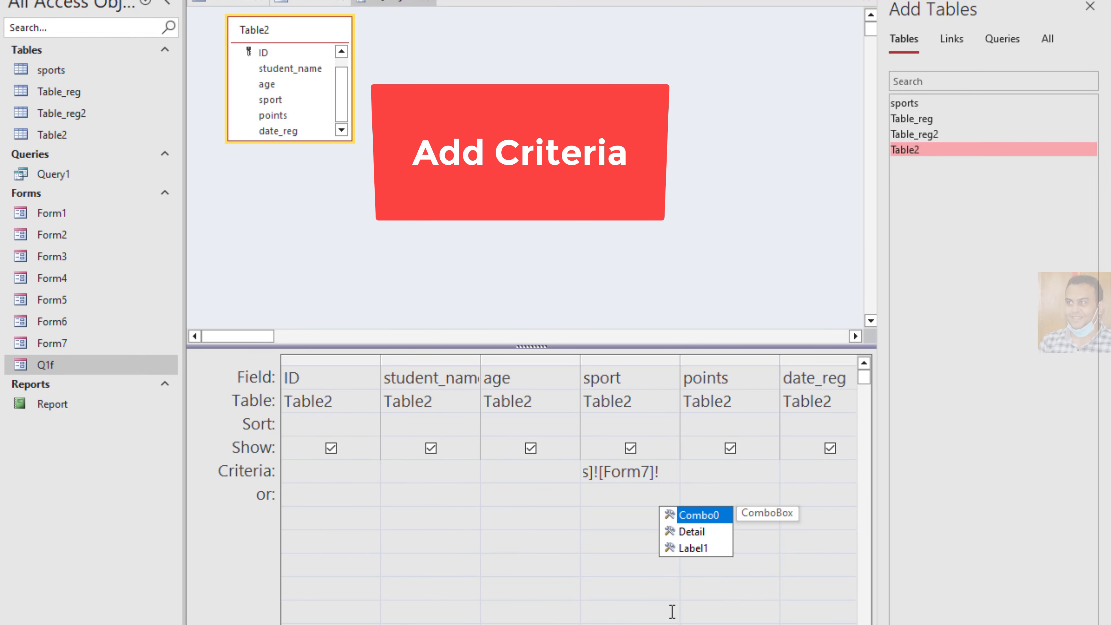
pyautogui.doubleClick(707, 516)
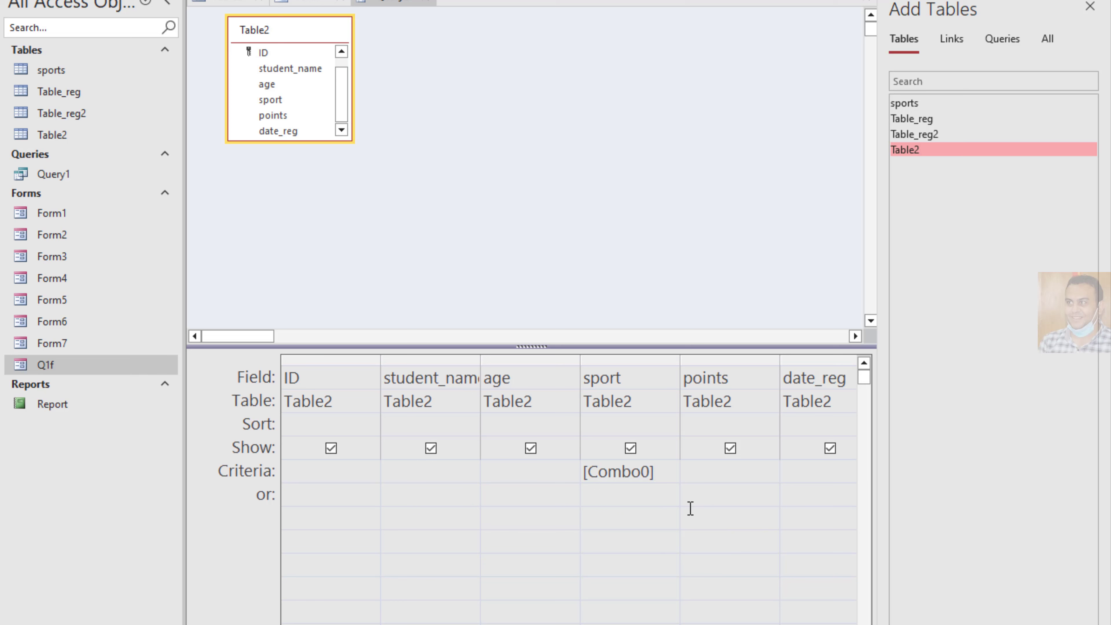
pyautogui.rightClick(621, 471)
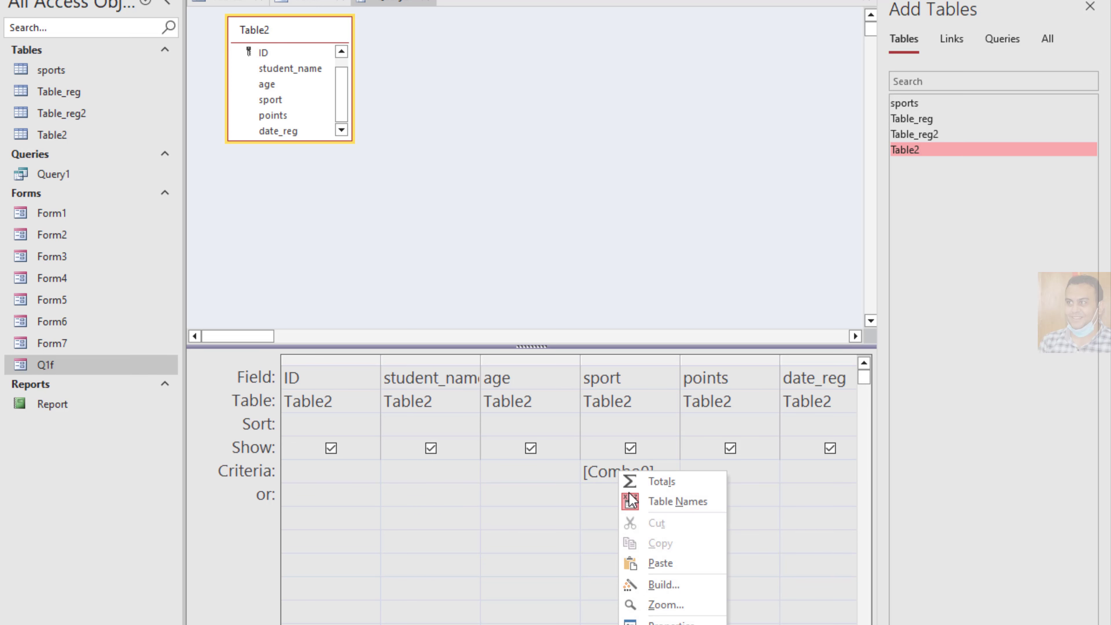
pyautogui.click(680, 604)
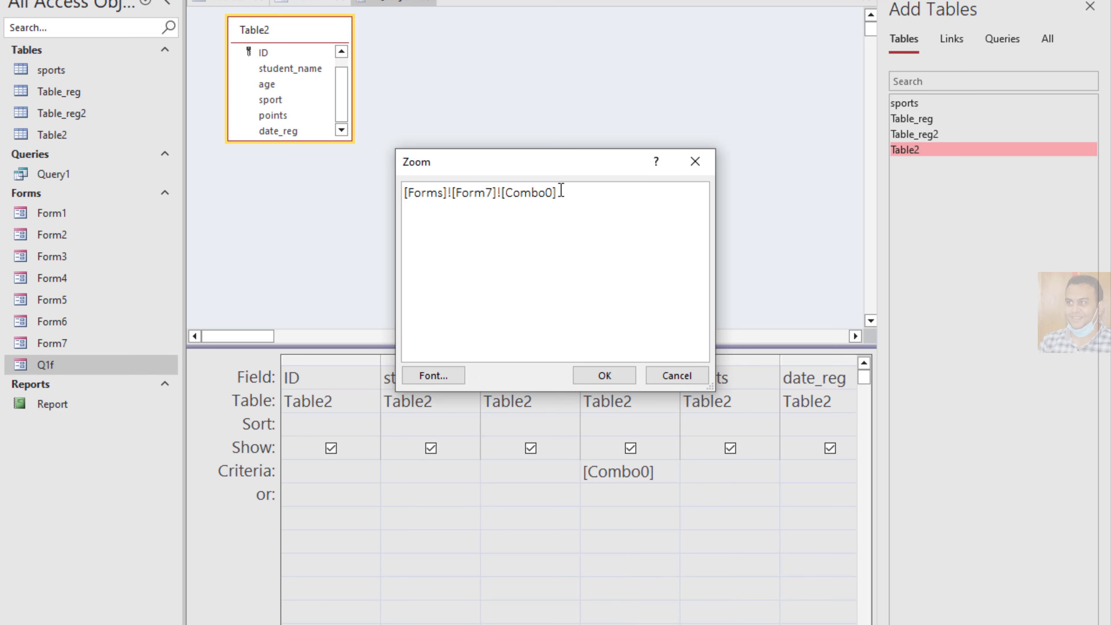
pyautogui.click(618, 380)
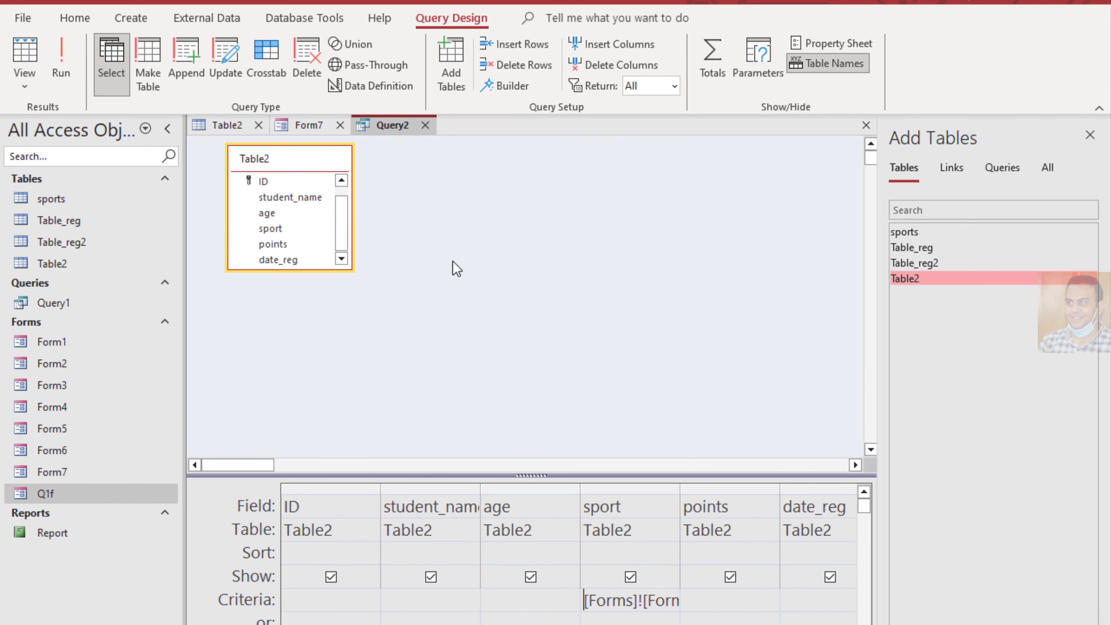
# Save the query under the name Query2
pyautogui.rightClick(389, 129)
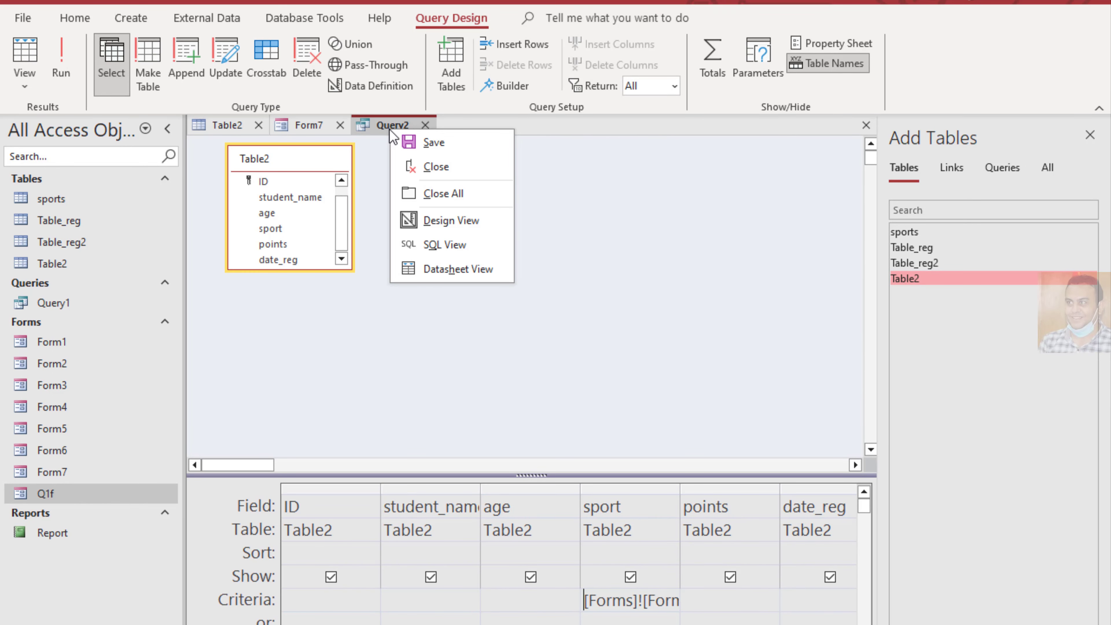
pyautogui.click(431, 143)
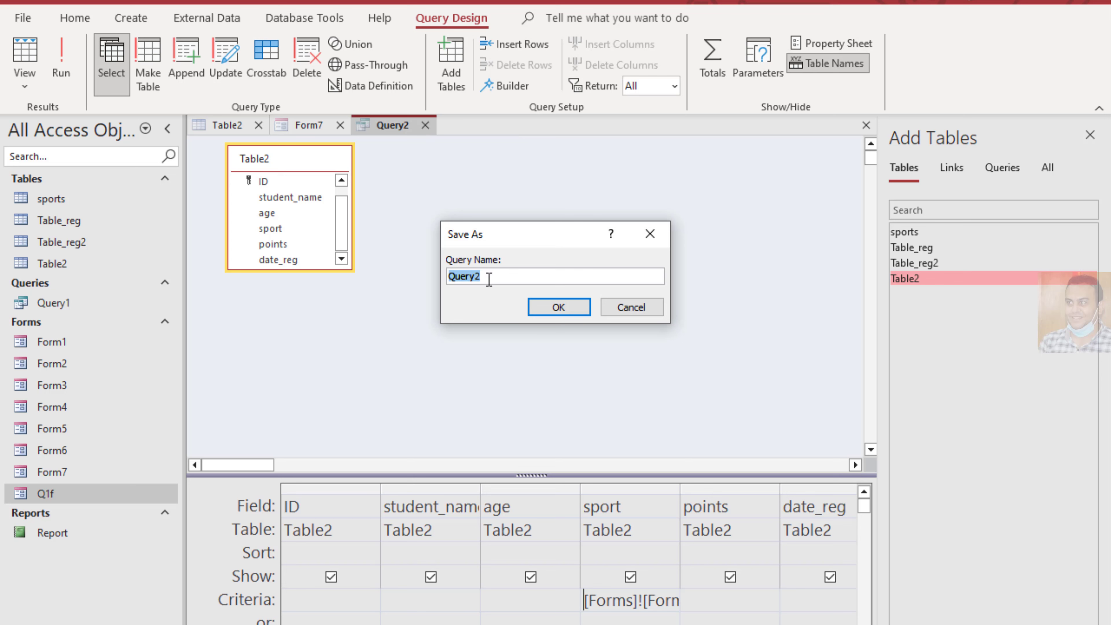
pyautogui.click(559, 307)
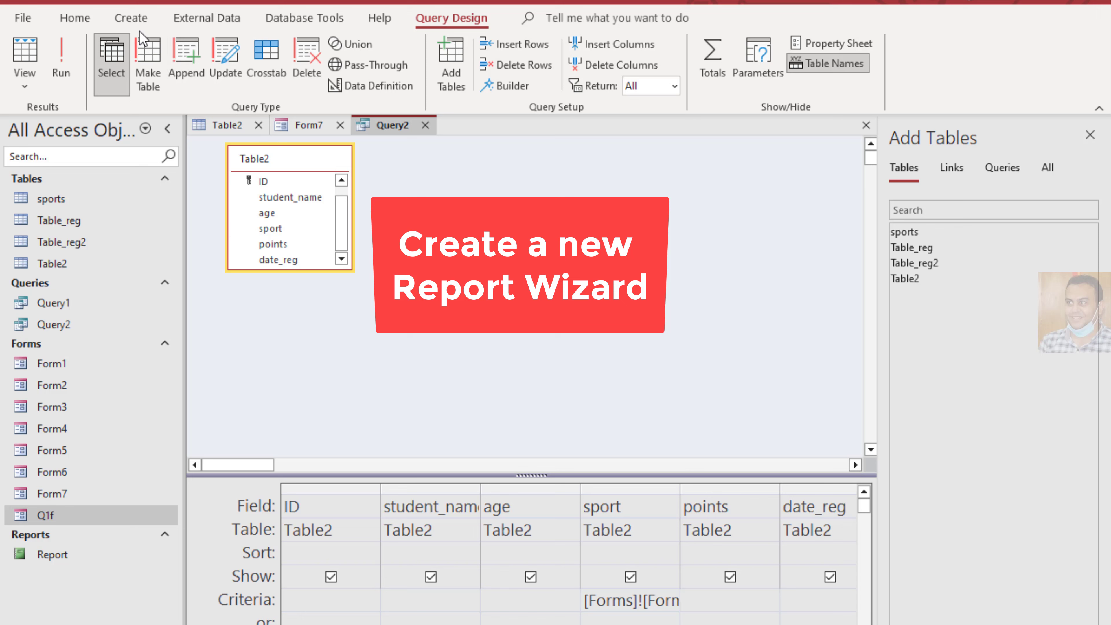
# Start a report with the Report Wizard, using all fields of Query2 and no grouping levels
pyautogui.click(132, 18)
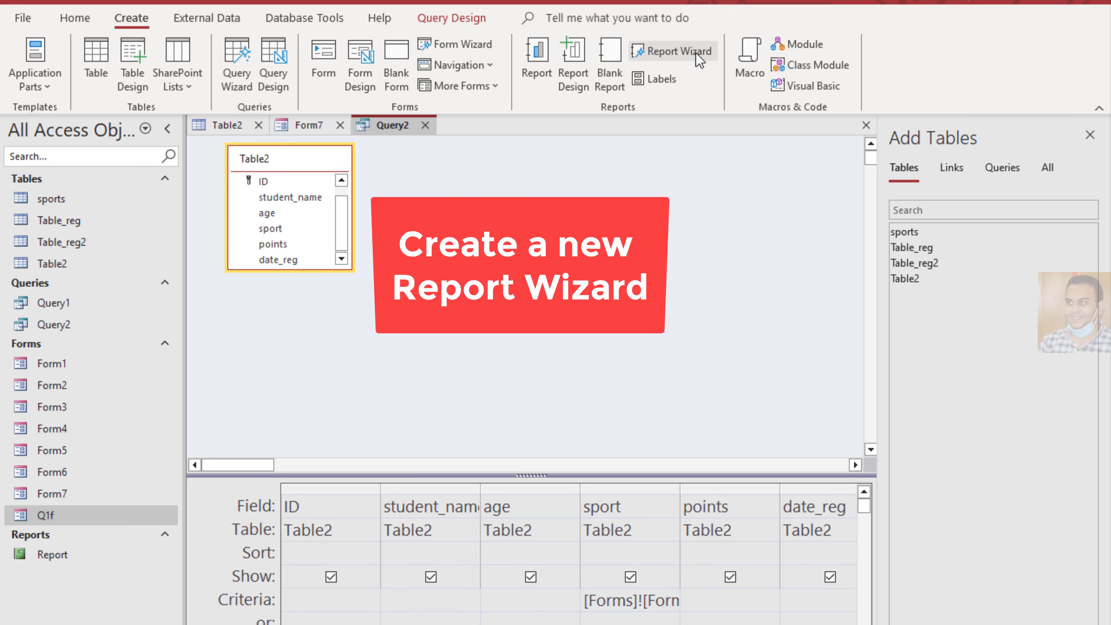
pyautogui.click(645, 54)
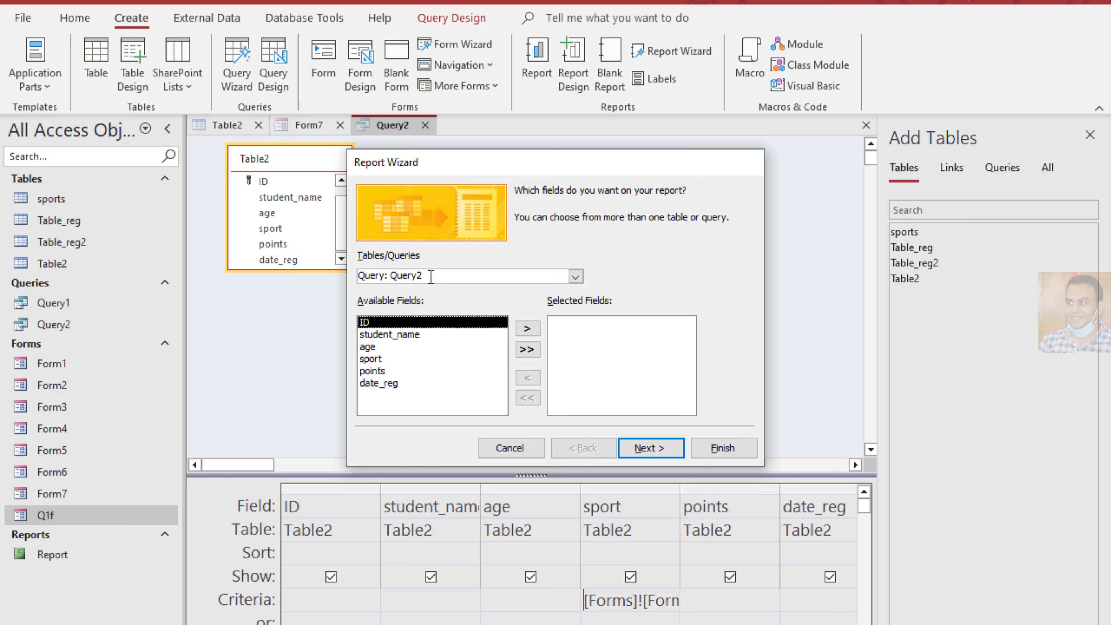
pyautogui.click(527, 349)
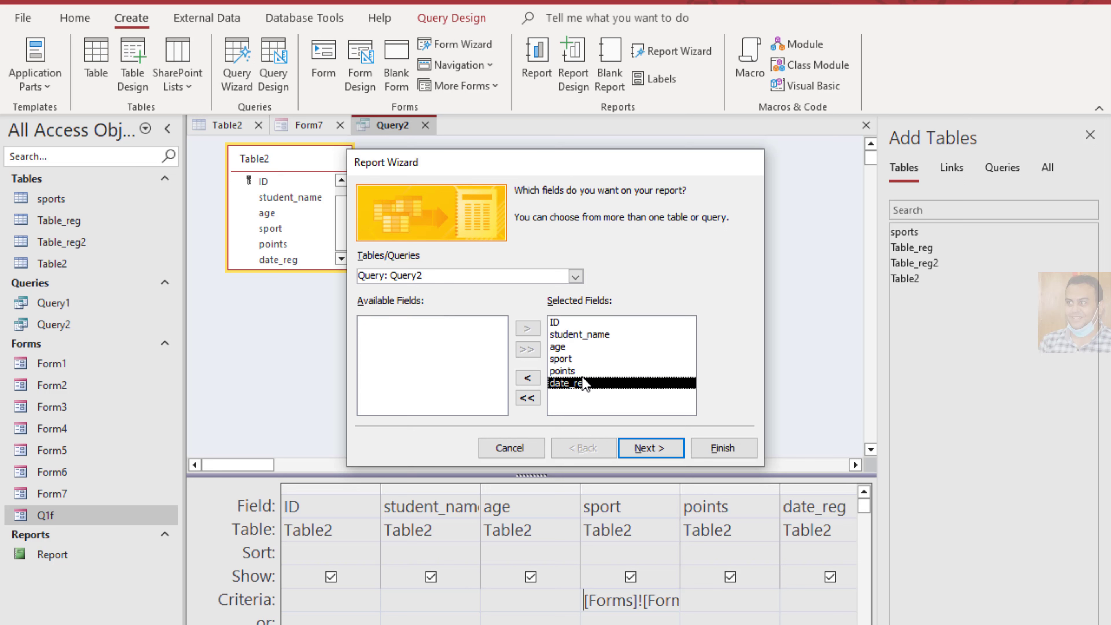
pyautogui.click(644, 450)
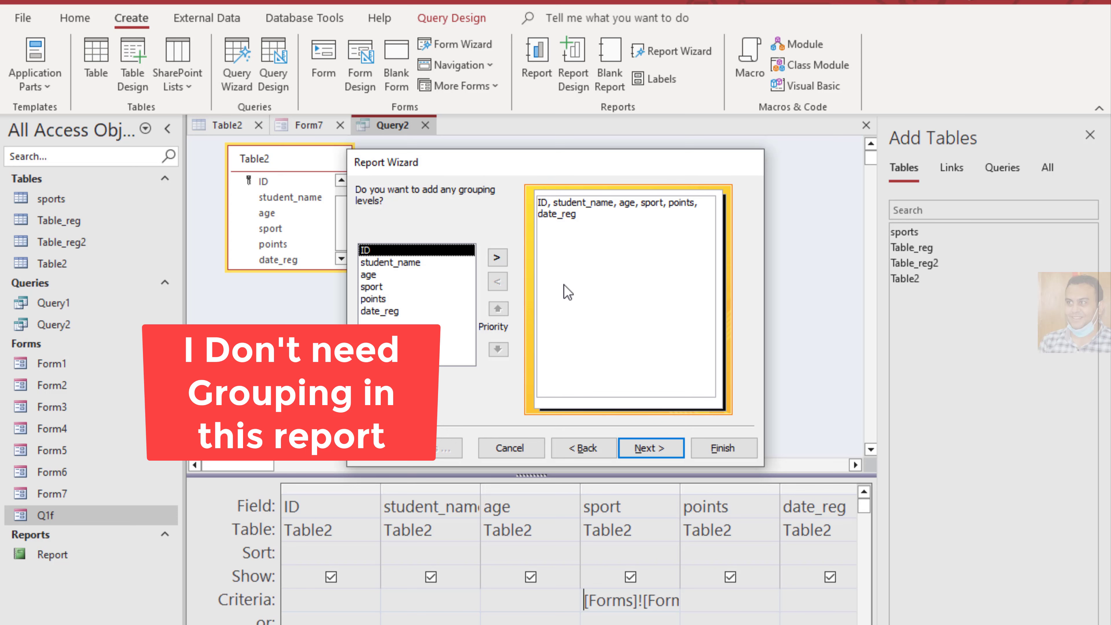
pyautogui.click(656, 452)
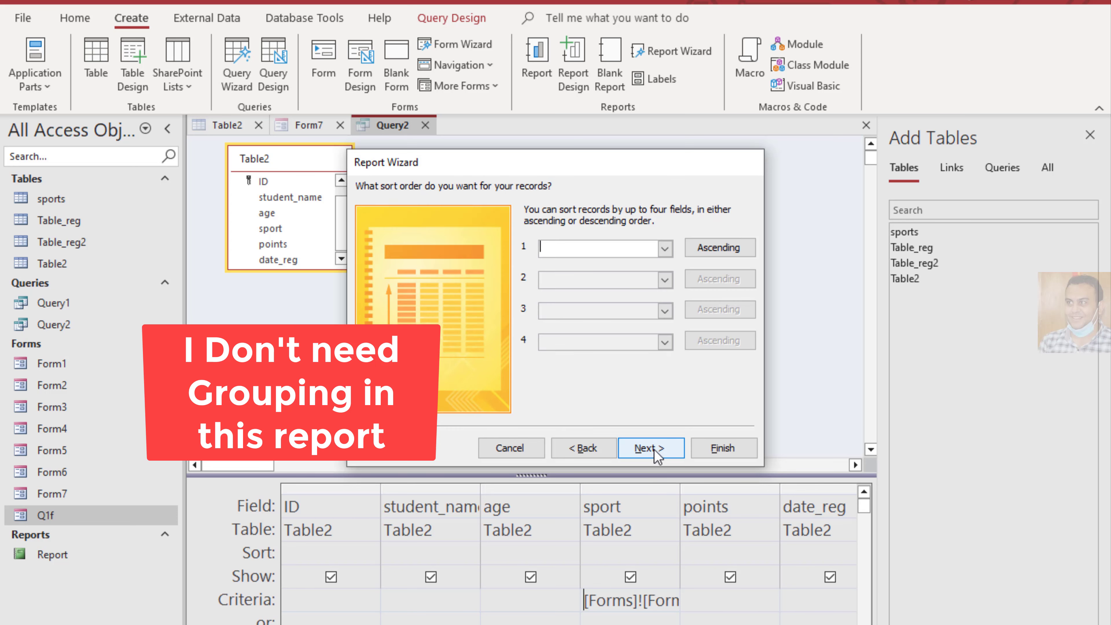
# Sort the report's records by ID in ascending order
pyautogui.click(665, 249)
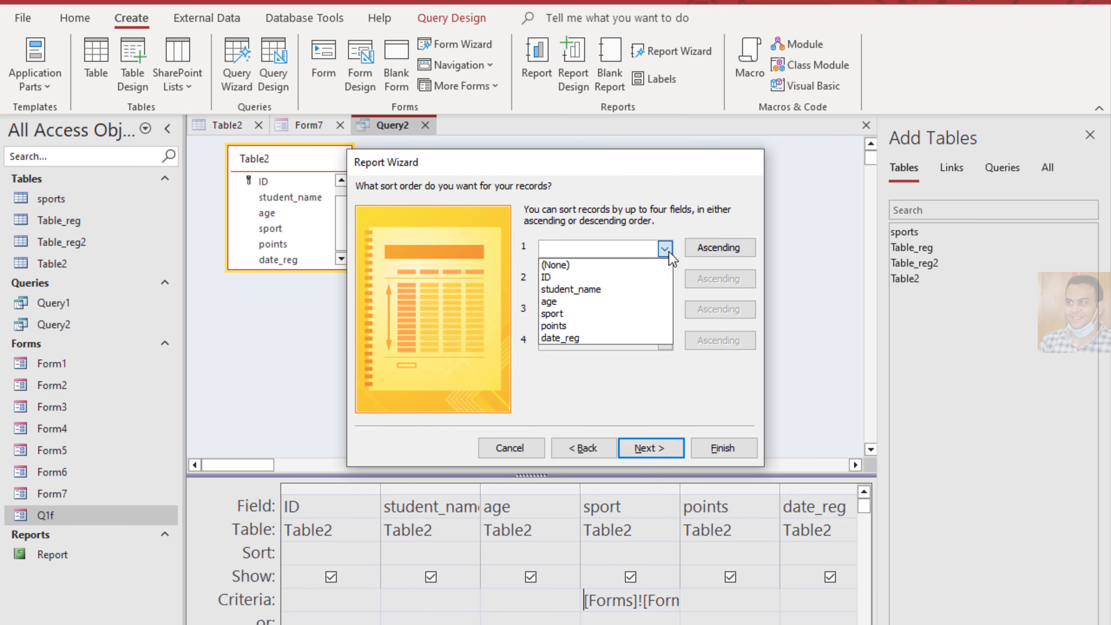
pyautogui.click(586, 277)
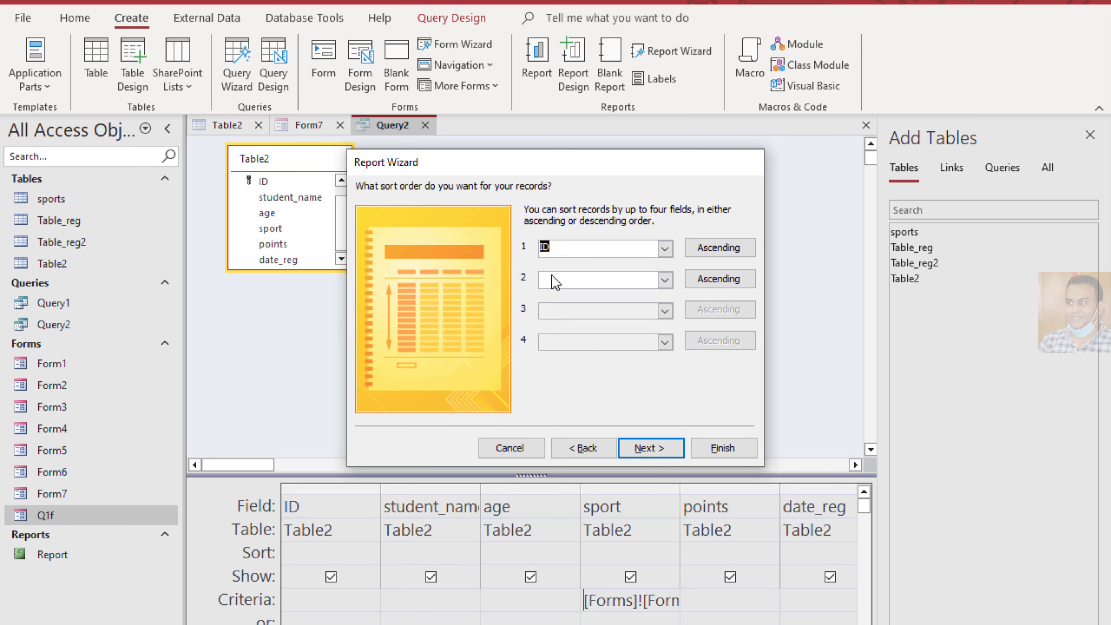
pyautogui.click(655, 455)
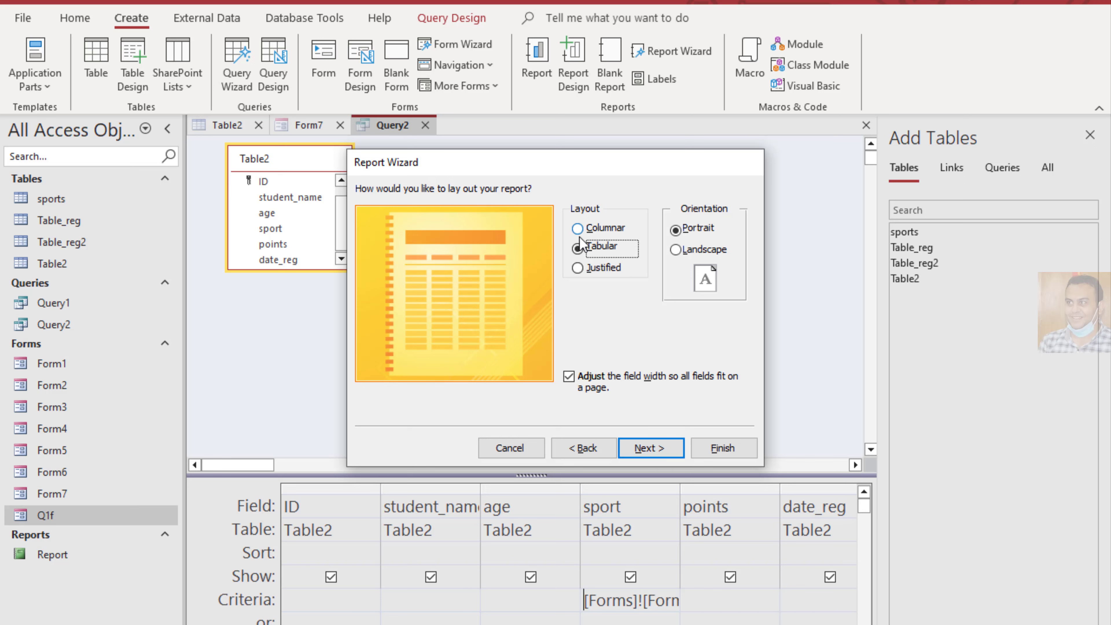
# Compare the report layout options and choose the Tabular layout with Portrait orientation
pyautogui.click(578, 228)
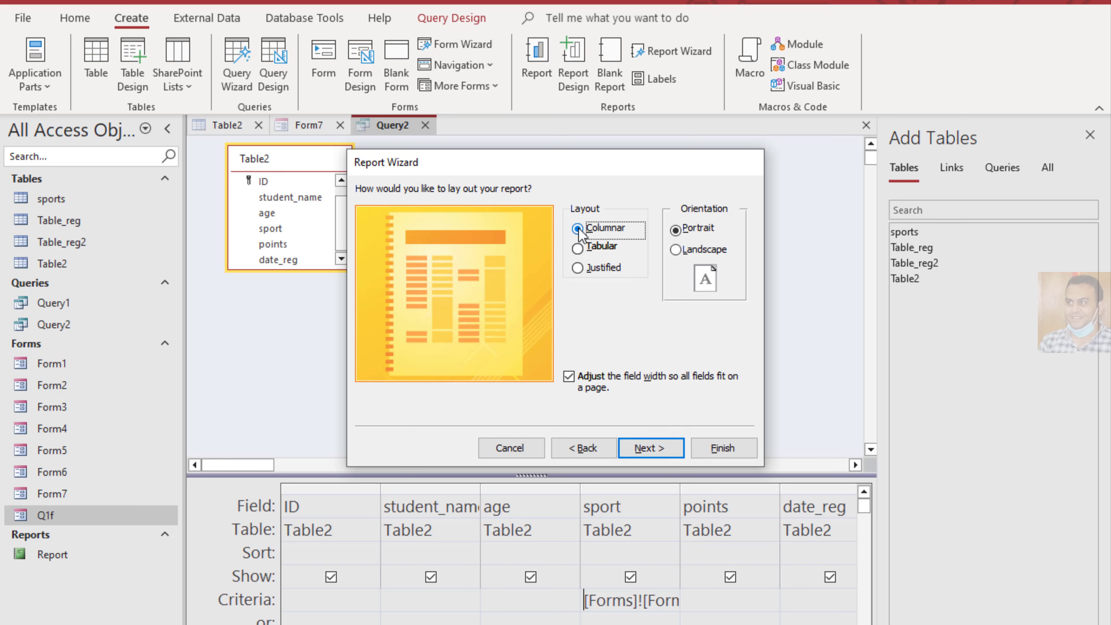
pyautogui.click(578, 248)
pyautogui.click(578, 269)
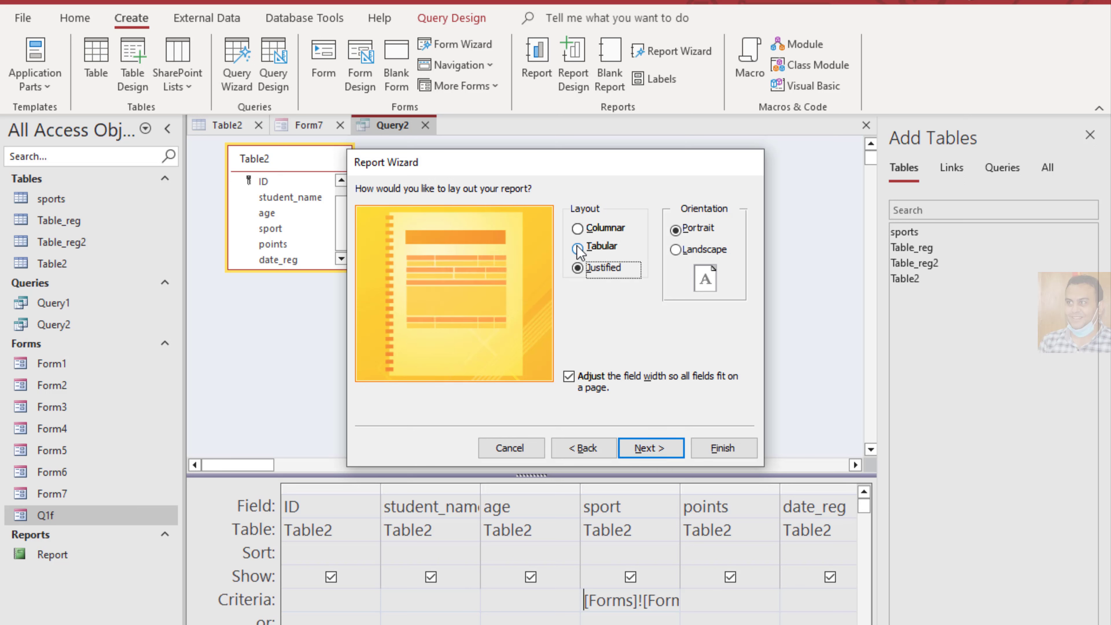
pyautogui.click(578, 248)
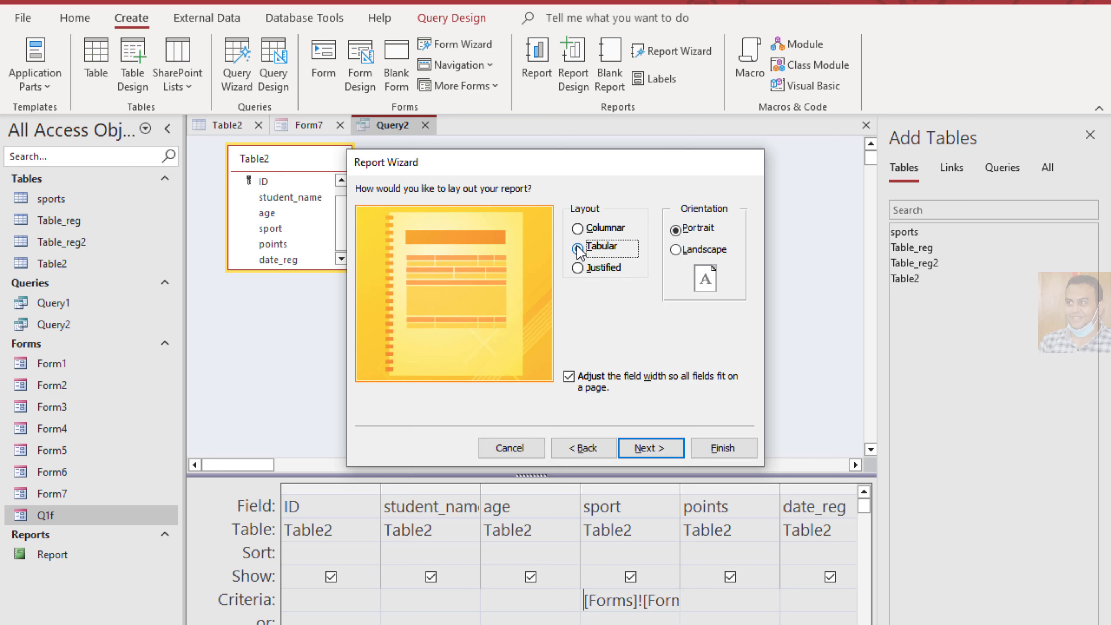
pyautogui.click(675, 250)
pyautogui.click(677, 231)
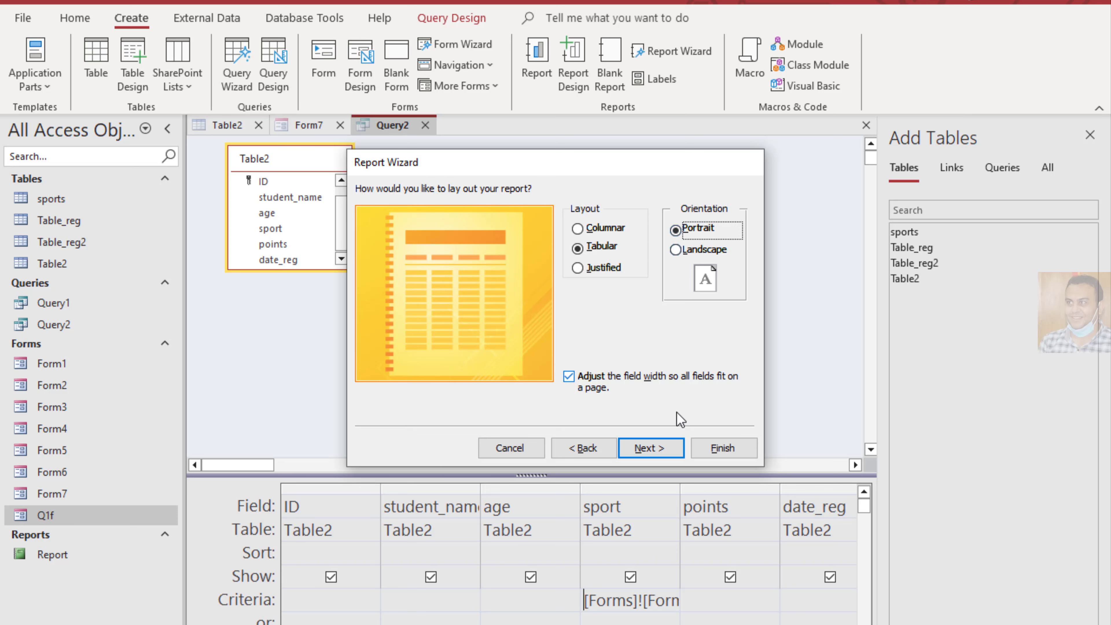
pyautogui.click(658, 449)
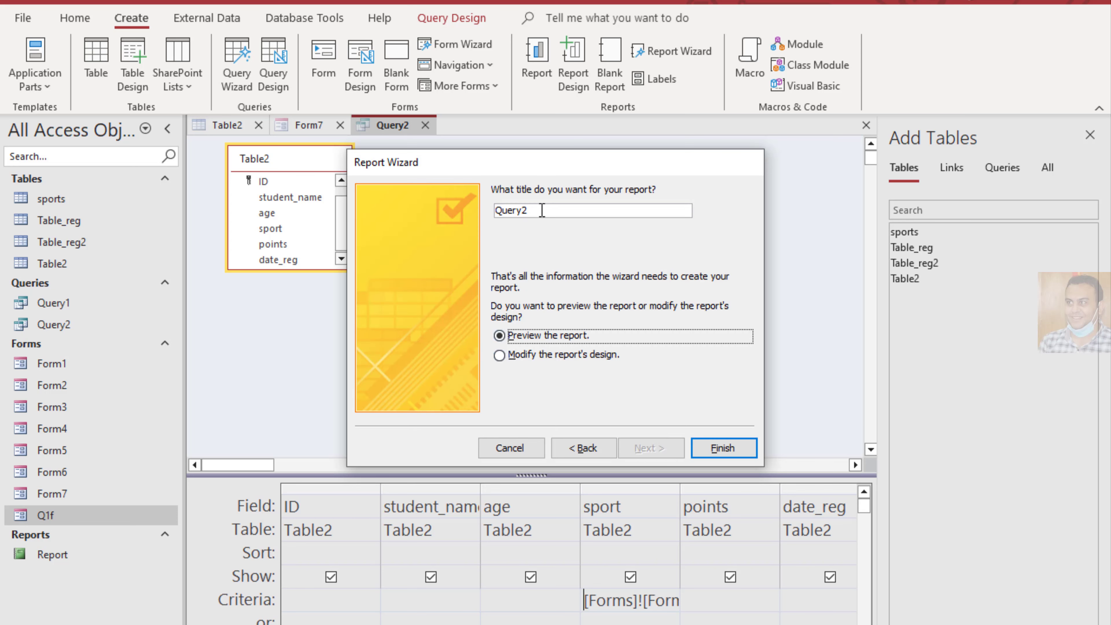
# Title the report "Report sports", finish the wizard with a preview of the report, and close the preview
pyautogui.moveTo(537, 210); pyautogui.dragTo(492, 210)
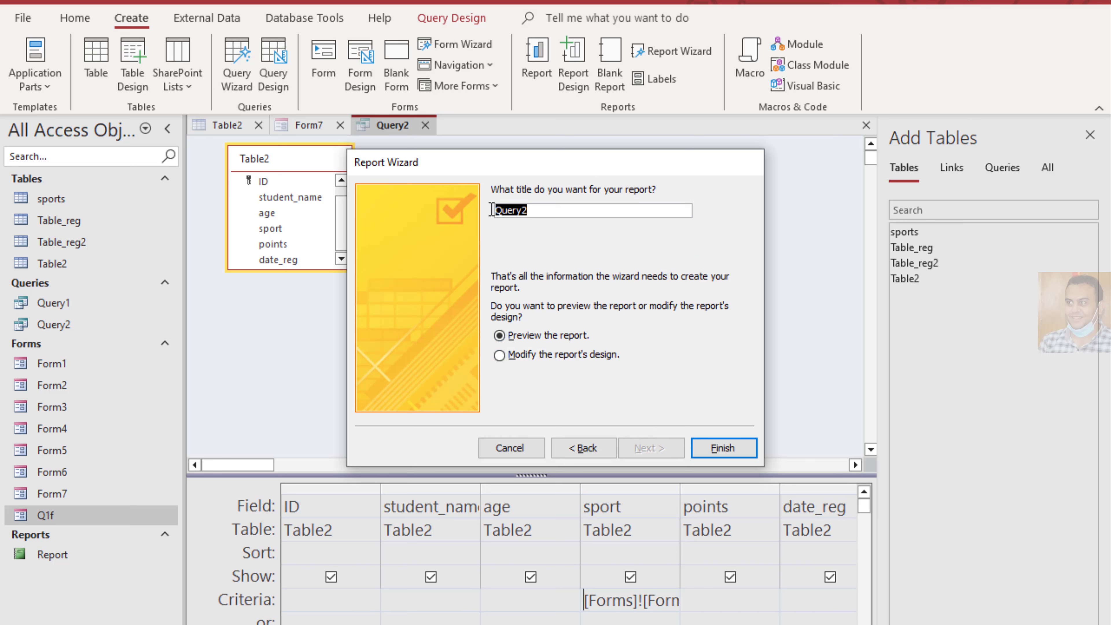
pyautogui.write('Report sports')
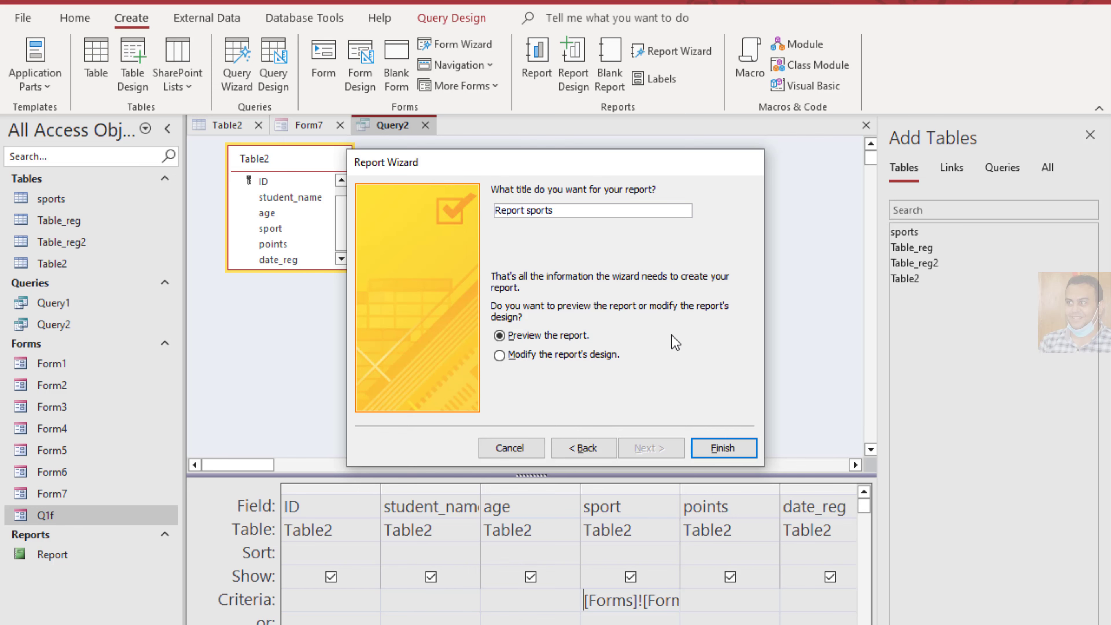
pyautogui.click(733, 451)
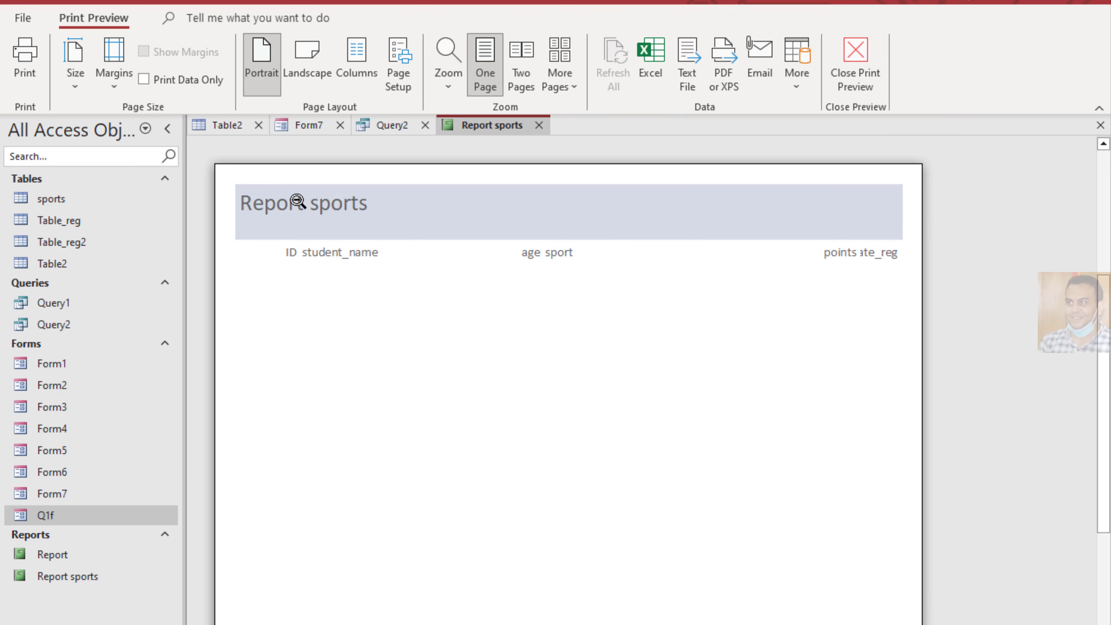
pyautogui.click(539, 125)
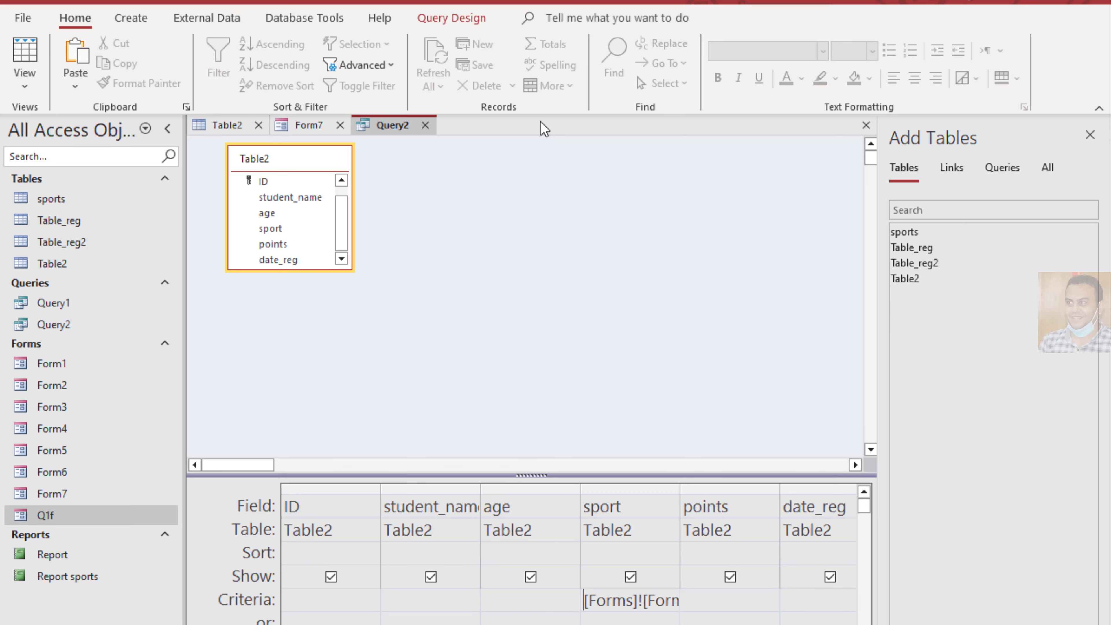
# Switch Form7 to Design View and choose the Button control for the form
pyautogui.click(312, 127)
pyautogui.rightClick(570, 222)
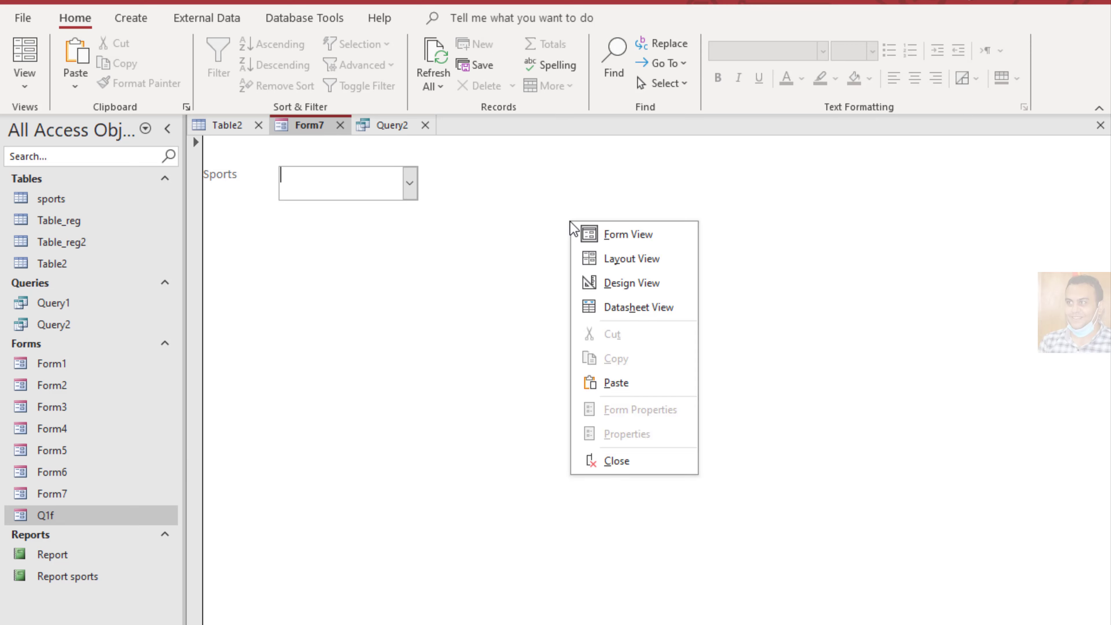
pyautogui.click(637, 284)
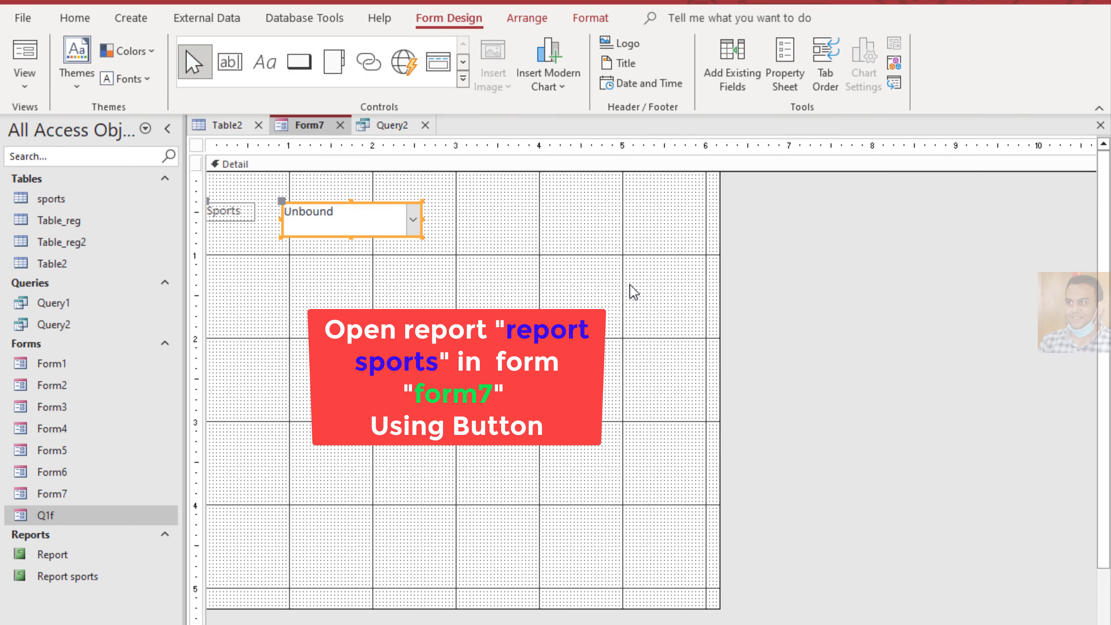
pyautogui.click(305, 70)
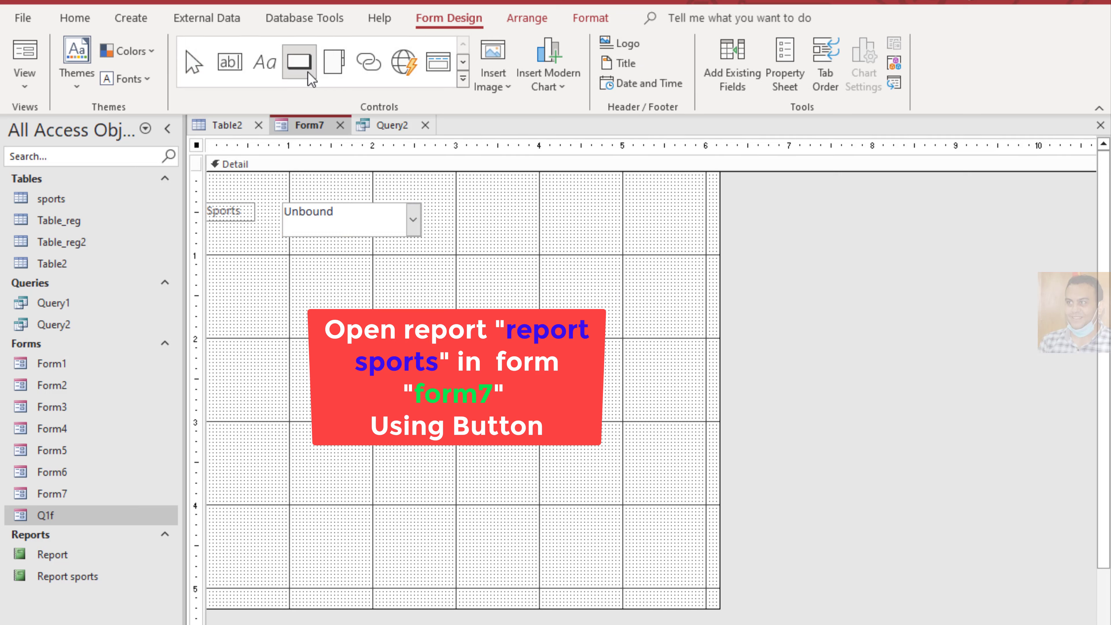
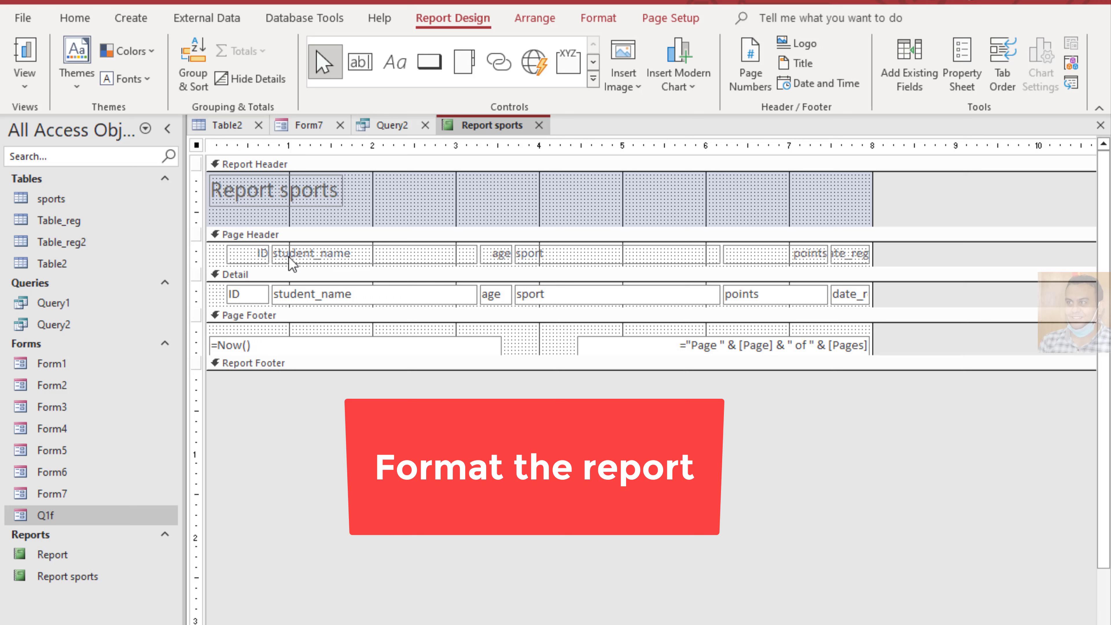
# Select all six column labels in the Page Header with their six Detail fields, and display their shared format properties
pyautogui.click(257, 255)
pyautogui.keyDown('ctrl'); pyautogui.click(341, 255); pyautogui.keyUp('ctrl')
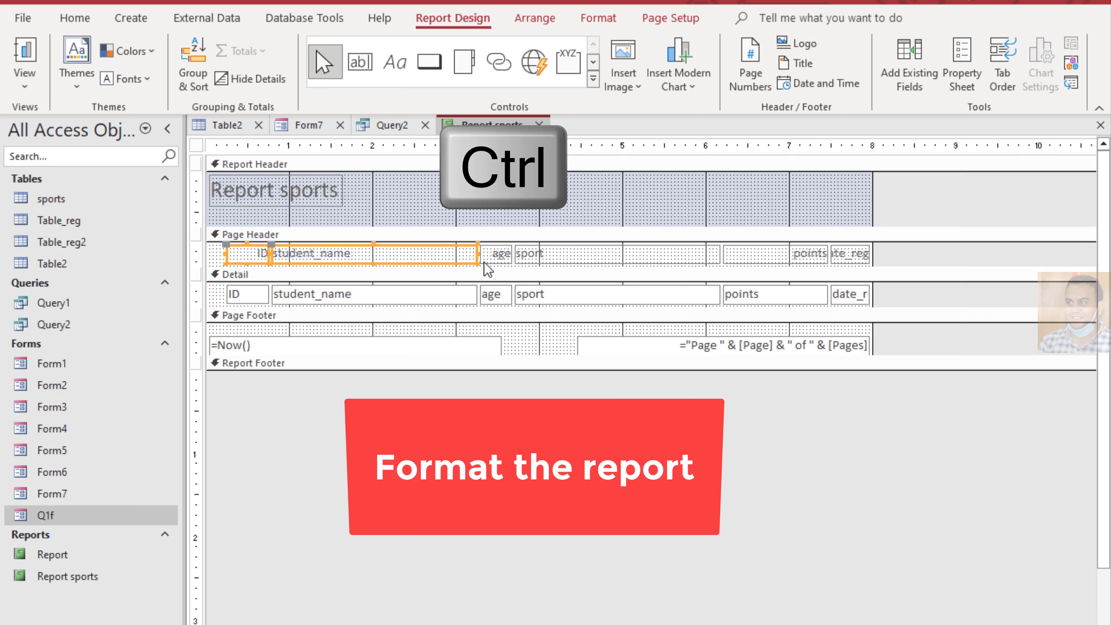
pyautogui.keyDown('ctrl'); pyautogui.click(496, 256); pyautogui.keyUp('ctrl')
pyautogui.keyDown('ctrl'); pyautogui.click(549, 256); pyautogui.keyUp('ctrl')
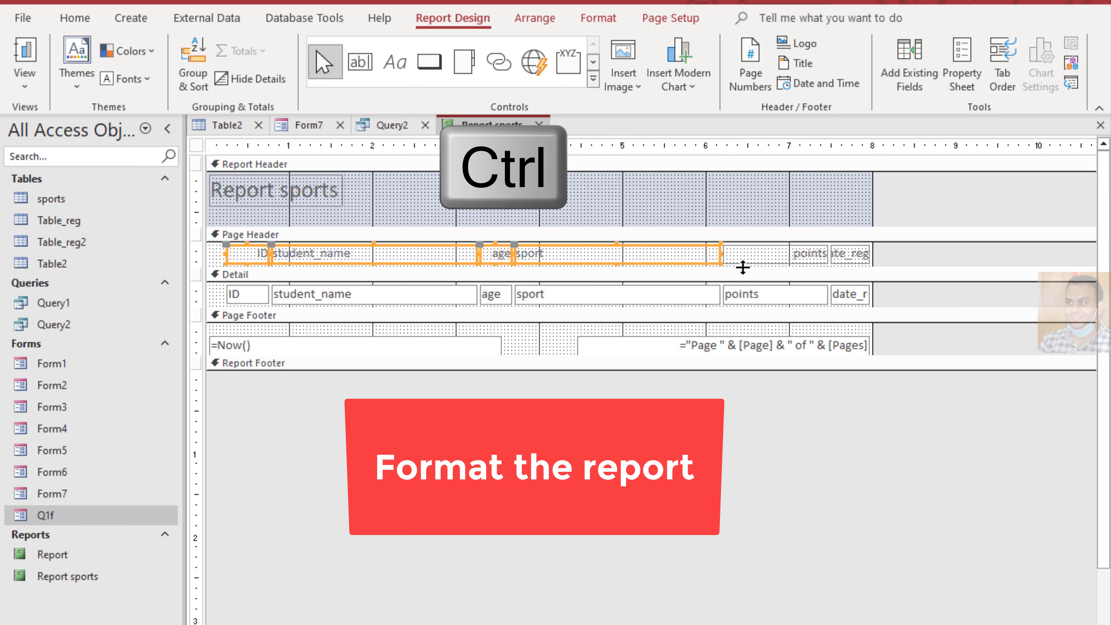
pyautogui.keyDown('ctrl'); pyautogui.click(758, 258); pyautogui.keyUp('ctrl')
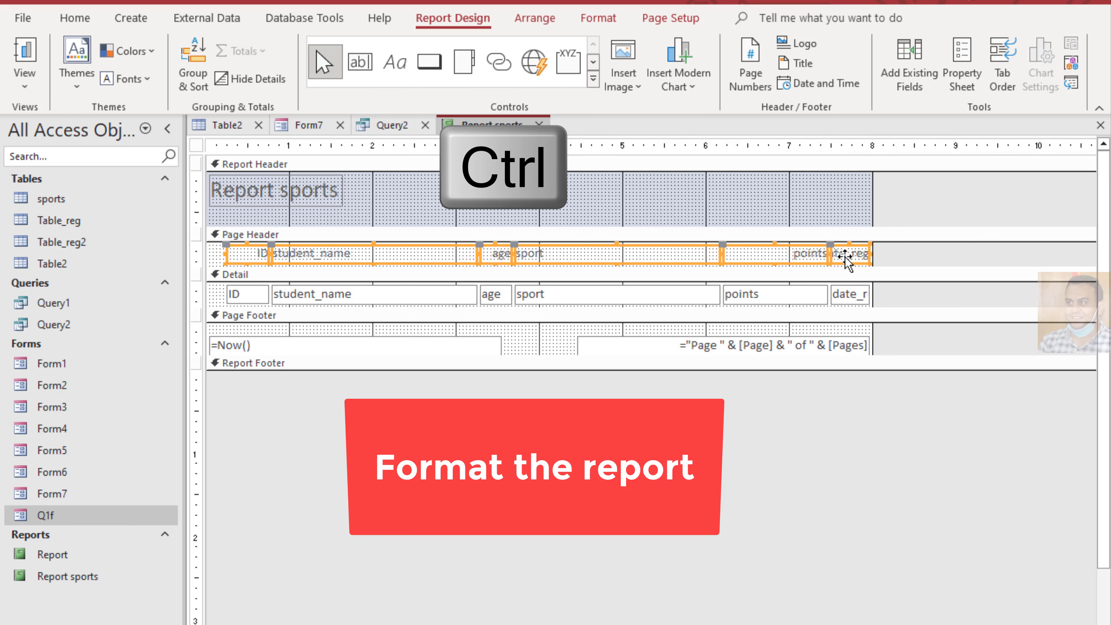
pyautogui.keyDown('ctrl'); pyautogui.click(242, 293); pyautogui.keyUp('ctrl')
pyautogui.keyDown('ctrl'); pyautogui.click(331, 300); pyautogui.keyUp('ctrl')
pyautogui.keyDown('ctrl'); pyautogui.click(498, 298); pyautogui.keyUp('ctrl')
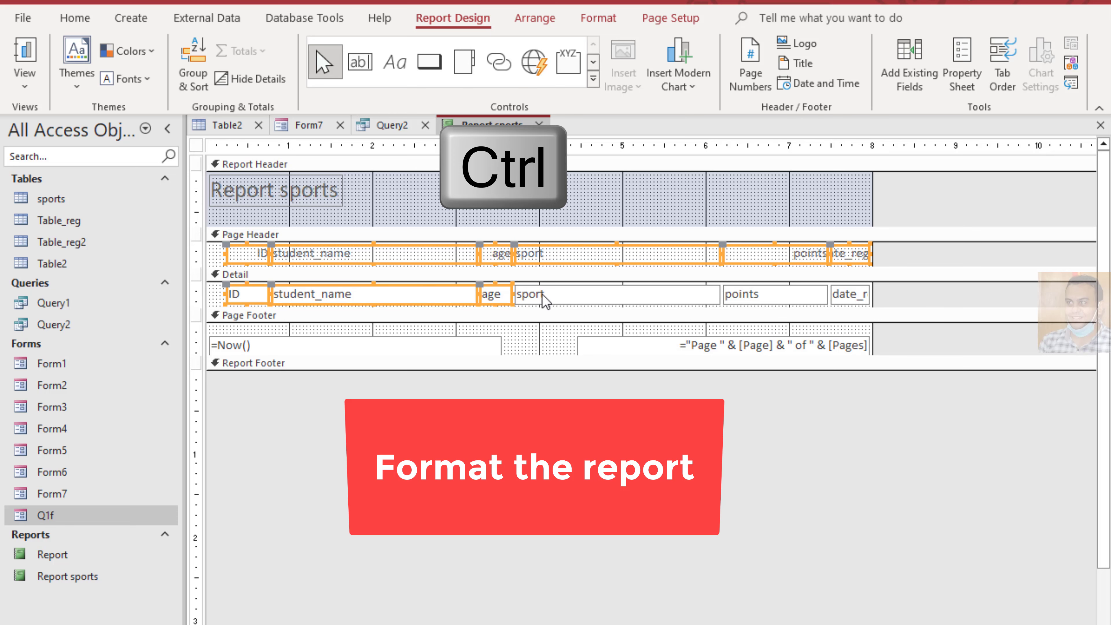
pyautogui.keyDown('ctrl'); pyautogui.click(589, 294); pyautogui.keyUp('ctrl')
pyautogui.keyDown('ctrl'); pyautogui.click(752, 302); pyautogui.keyUp('ctrl')
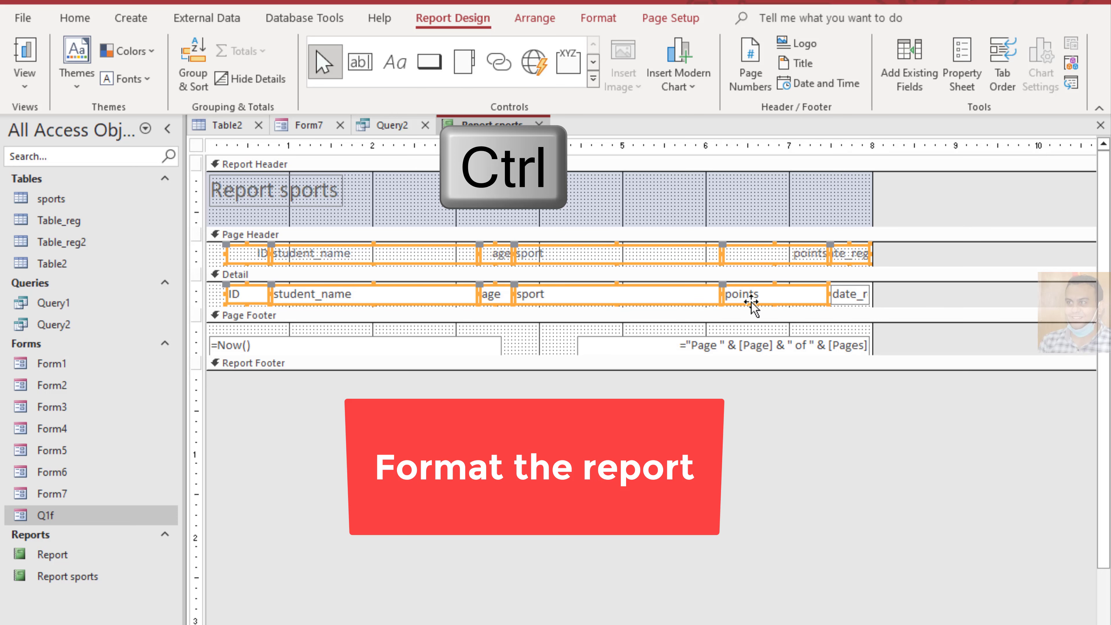
pyautogui.keyDown('ctrl'); pyautogui.click(858, 295); pyautogui.keyUp('ctrl')
pyautogui.rightClick(860, 297)
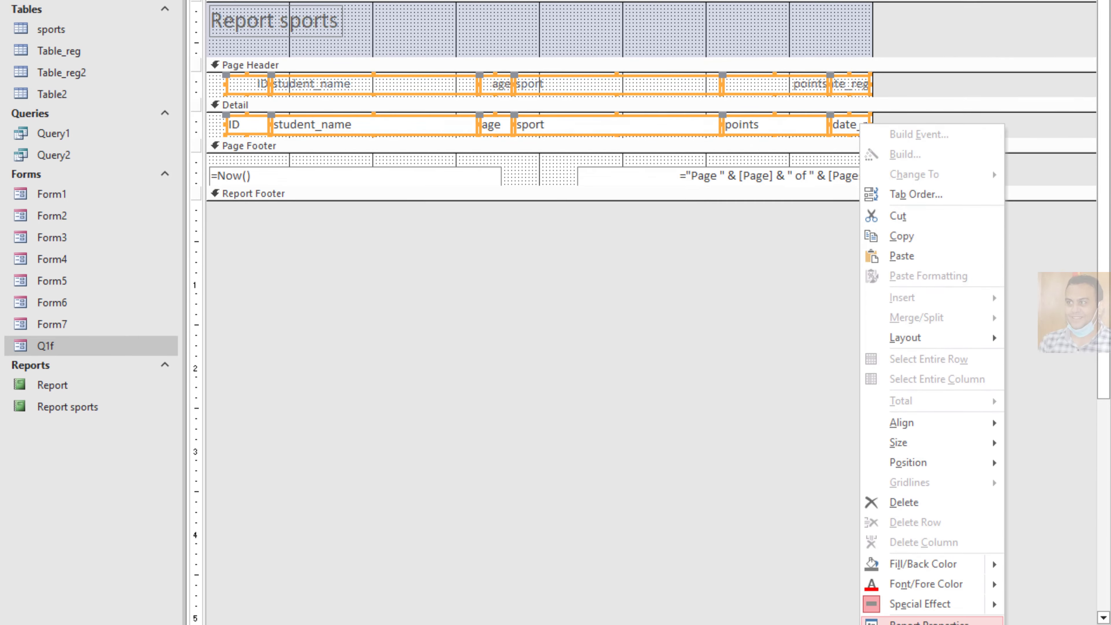
pyautogui.click(913, 608)
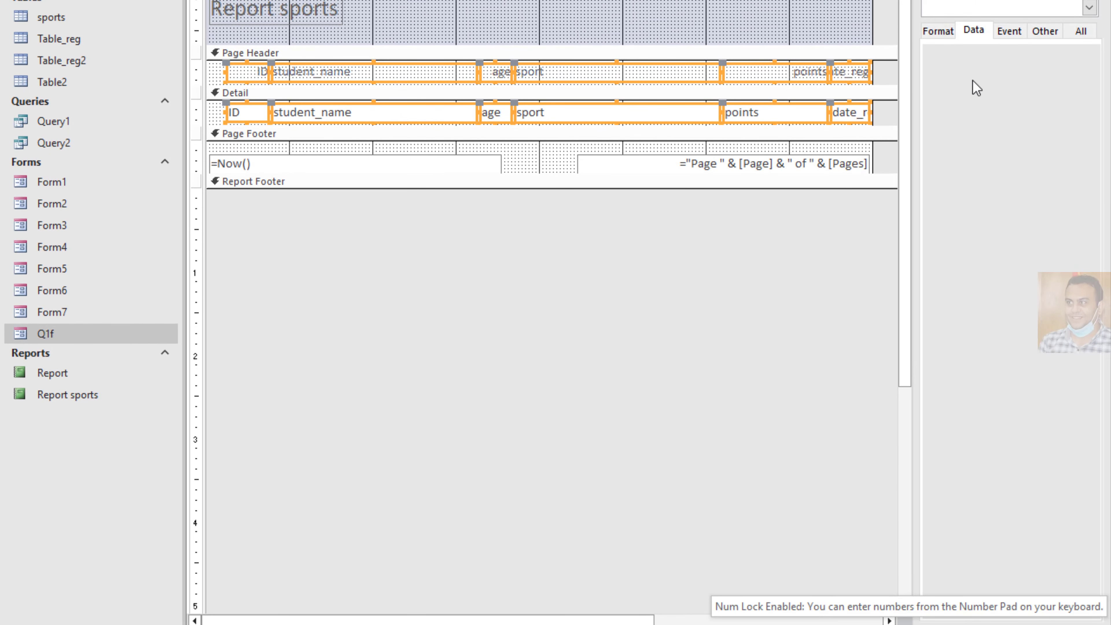
pyautogui.click(948, 33)
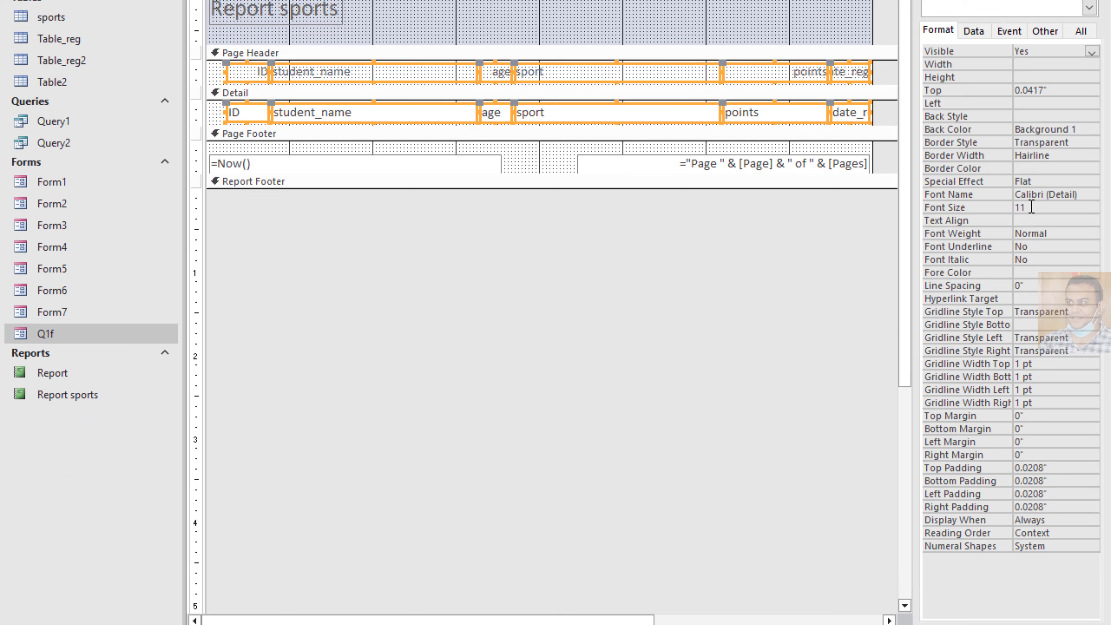
# Format the selected labels and fields with font size 12, Bold font weight and Center text alignment
pyautogui.click(1000, 206)
pyautogui.write('12')
pyautogui.click(1092, 233)
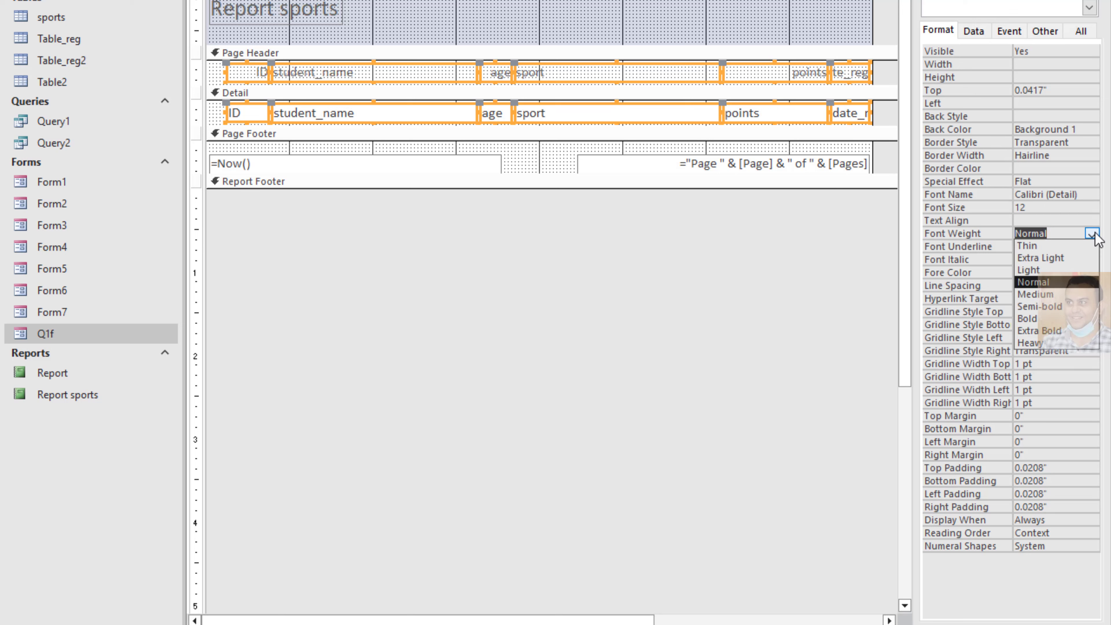
pyautogui.click(1050, 318)
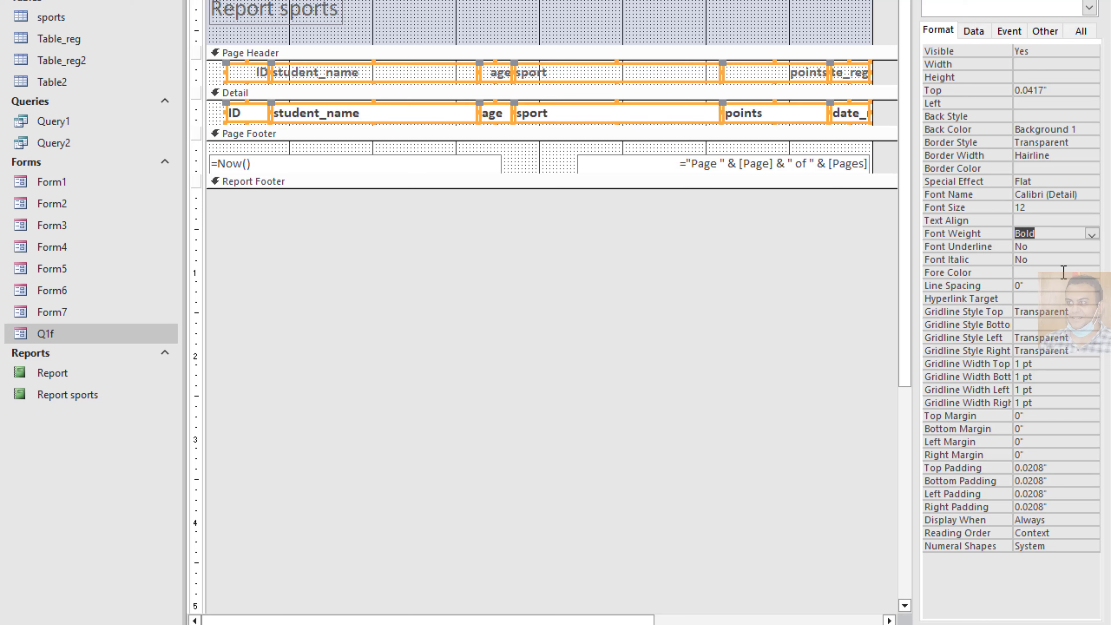
pyautogui.click(1093, 220)
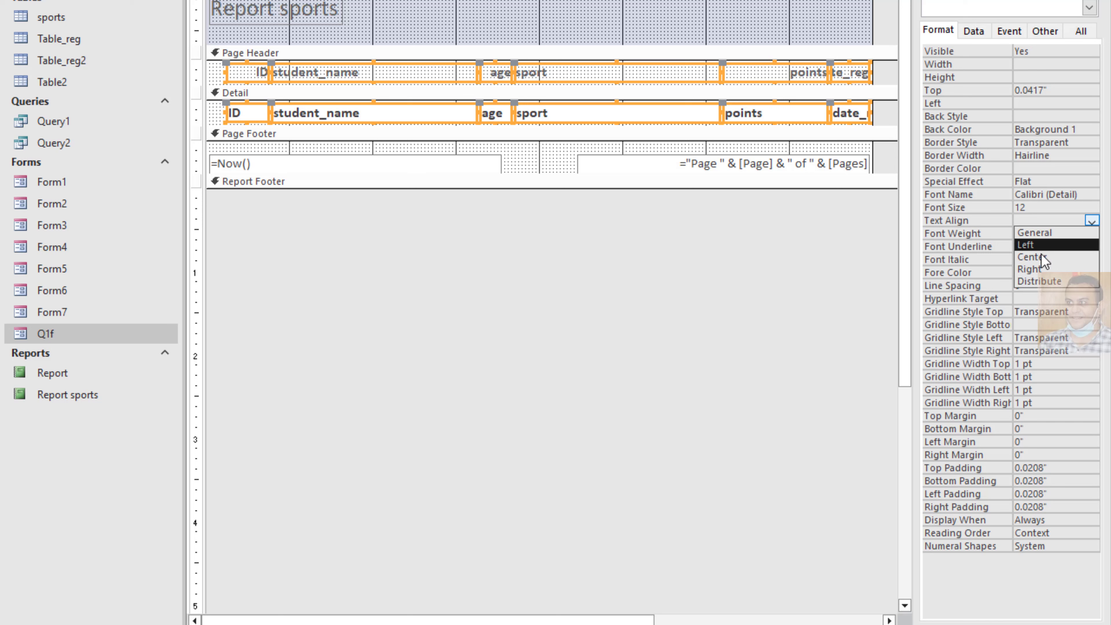
pyautogui.click(1032, 257)
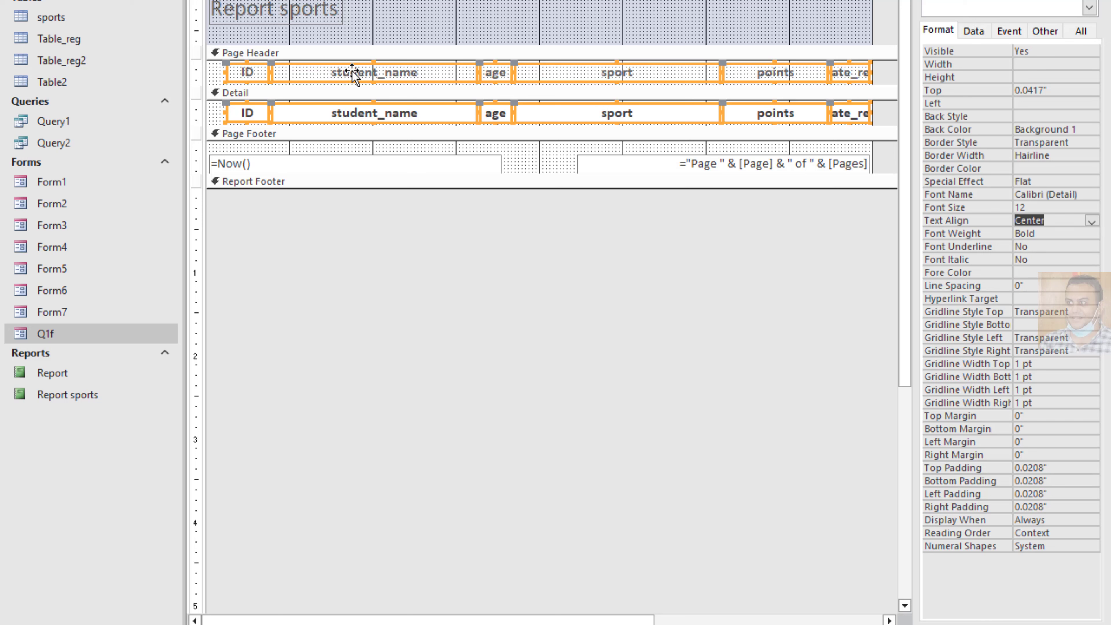
pyautogui.click(355, 93)
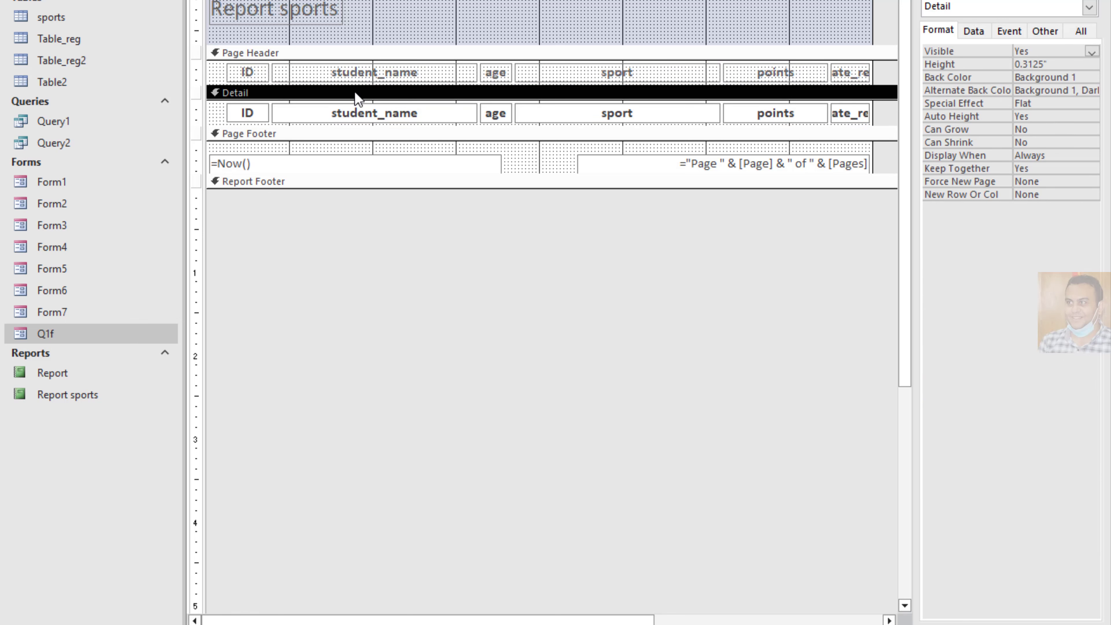
# Narrow the student_name label and its Detail field together to a width of about 1.96"
pyautogui.click(368, 74)
pyautogui.keyDown('shift'); pyautogui.click(372, 113); pyautogui.keyUp('shift')
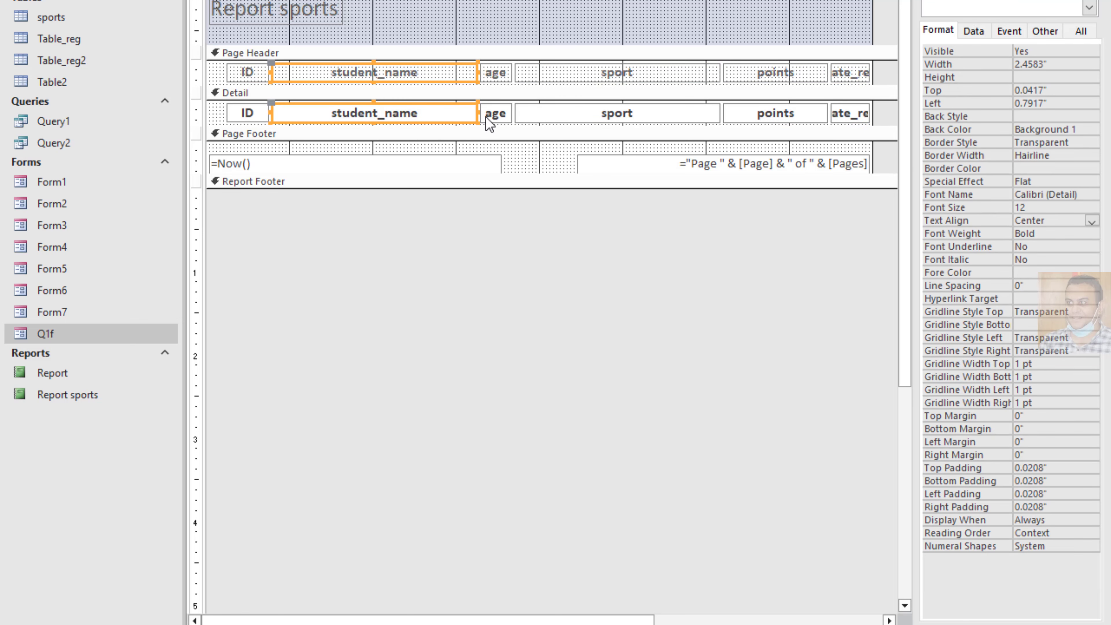
pyautogui.moveTo(477, 110); pyautogui.dragTo(435, 110)
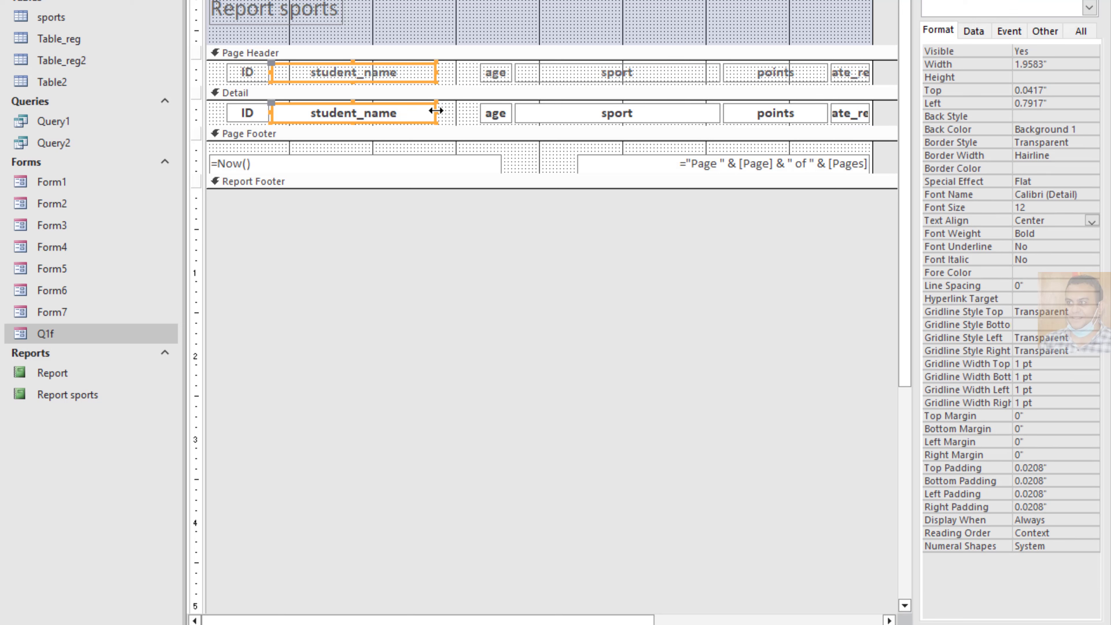
# Shift the age label and its Detail field together toward student_name, to a left position of about 2.92"
pyautogui.click(491, 79)
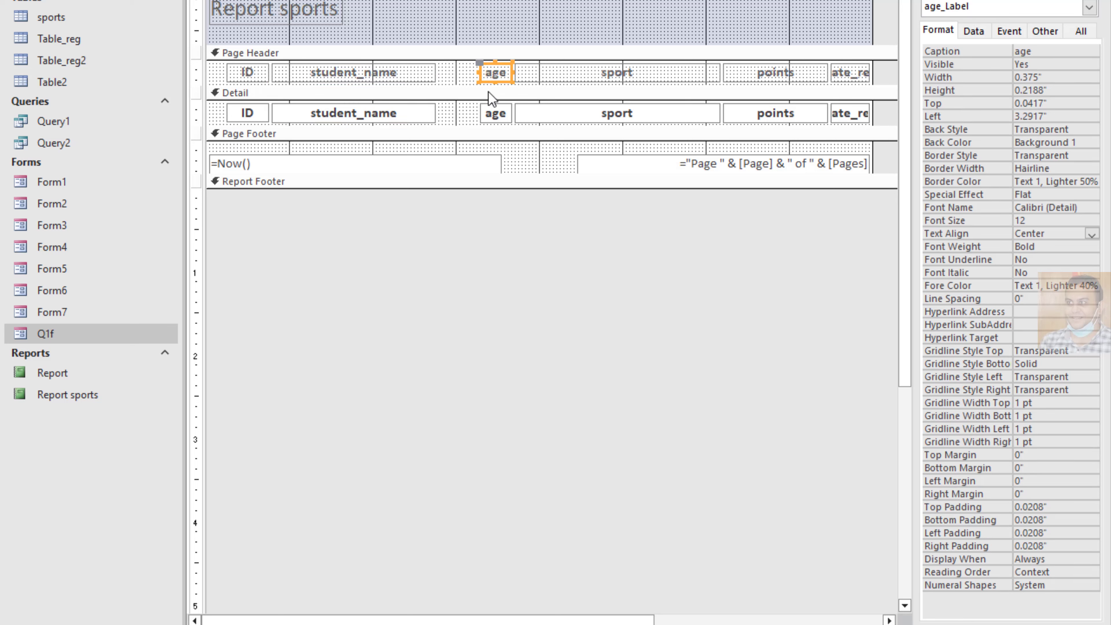
pyautogui.keyDown('shift'); pyautogui.click(502, 120); pyautogui.keyUp('shift')
pyautogui.press('Left')
pyautogui.press('Left')
pyautogui.press('Left')
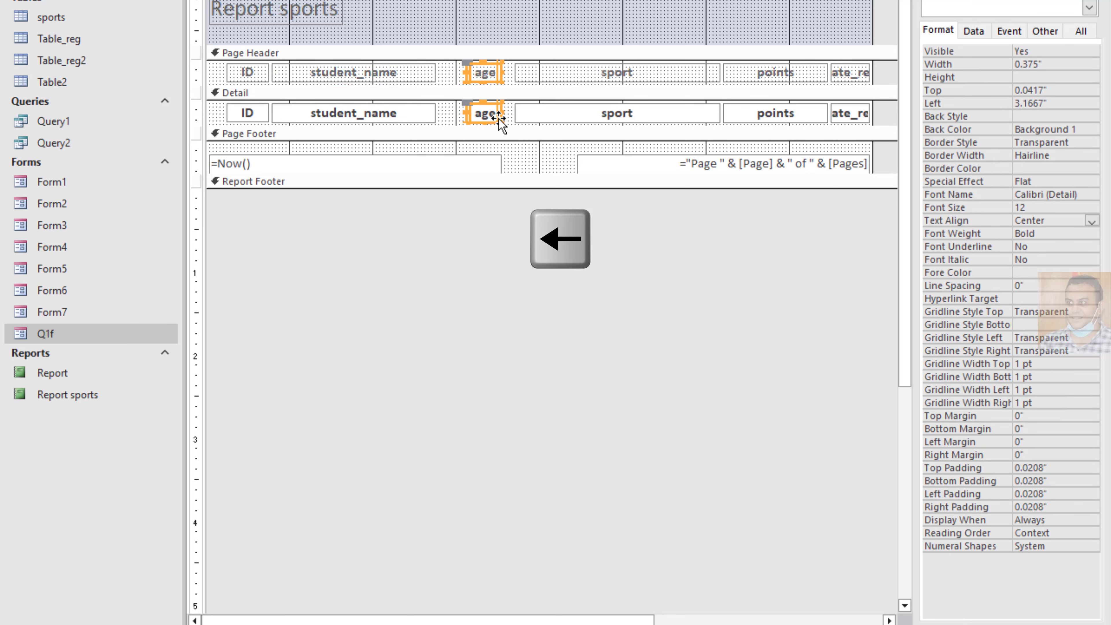
pyautogui.press('Left')
pyautogui.press('Left')
pyautogui.press('Left')
pyautogui.press('Left')
pyautogui.press('Left')
pyautogui.press('Left')
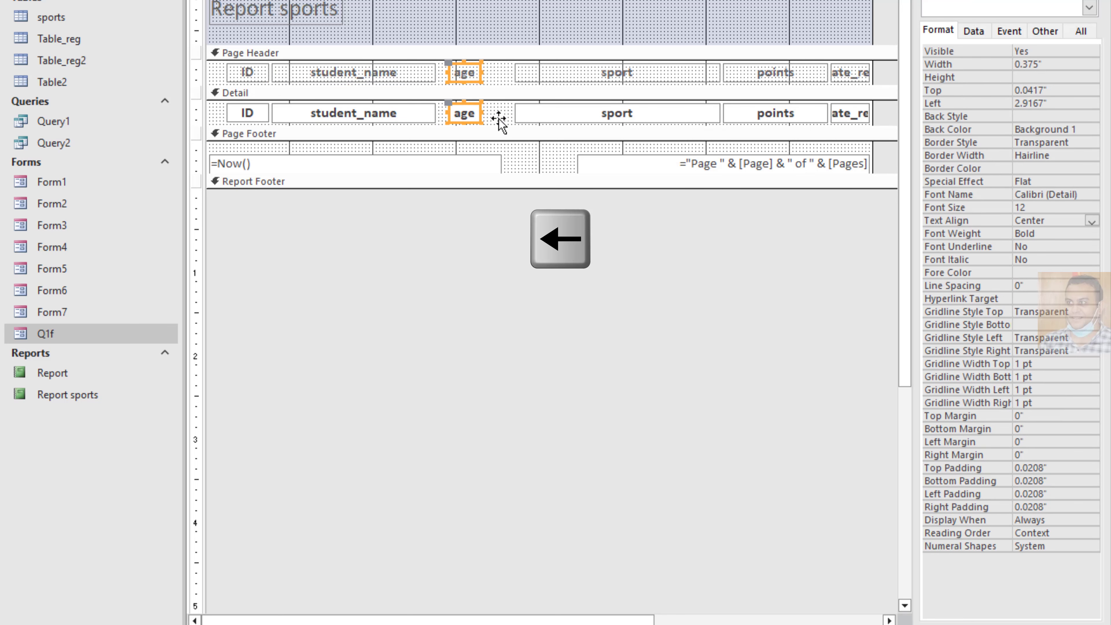
pyautogui.keyDown('shift'); pyautogui.click(580, 81); pyautogui.keyUp('shift')
pyautogui.keyDown('shift'); pyautogui.click(586, 118); pyautogui.keyUp('shift')
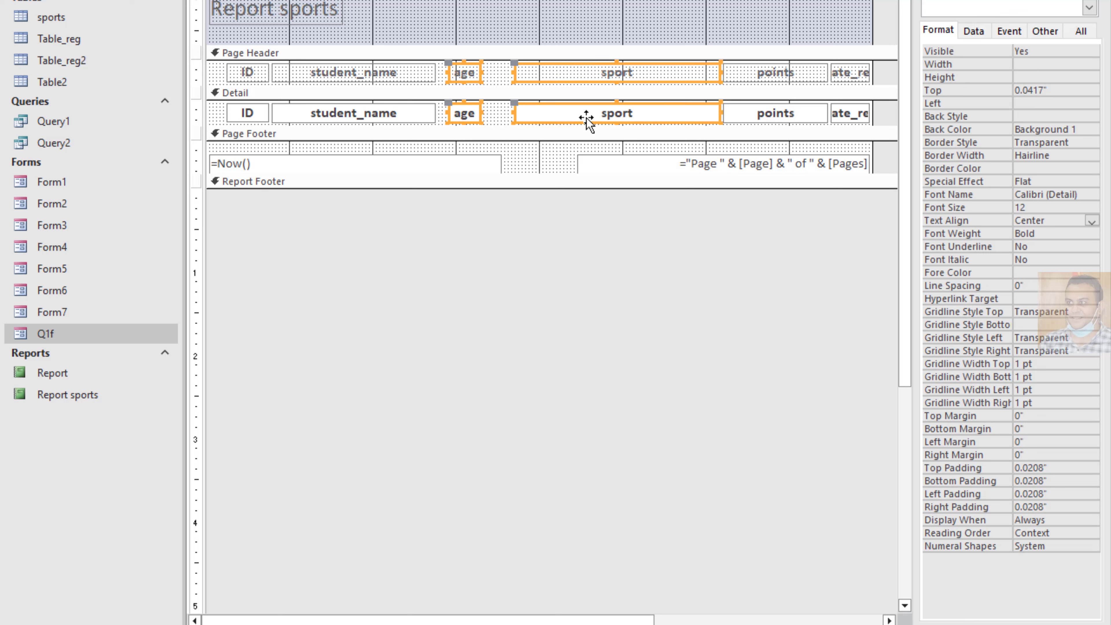
pyautogui.press('Left')
pyautogui.press('Left')
pyautogui.press('Left')
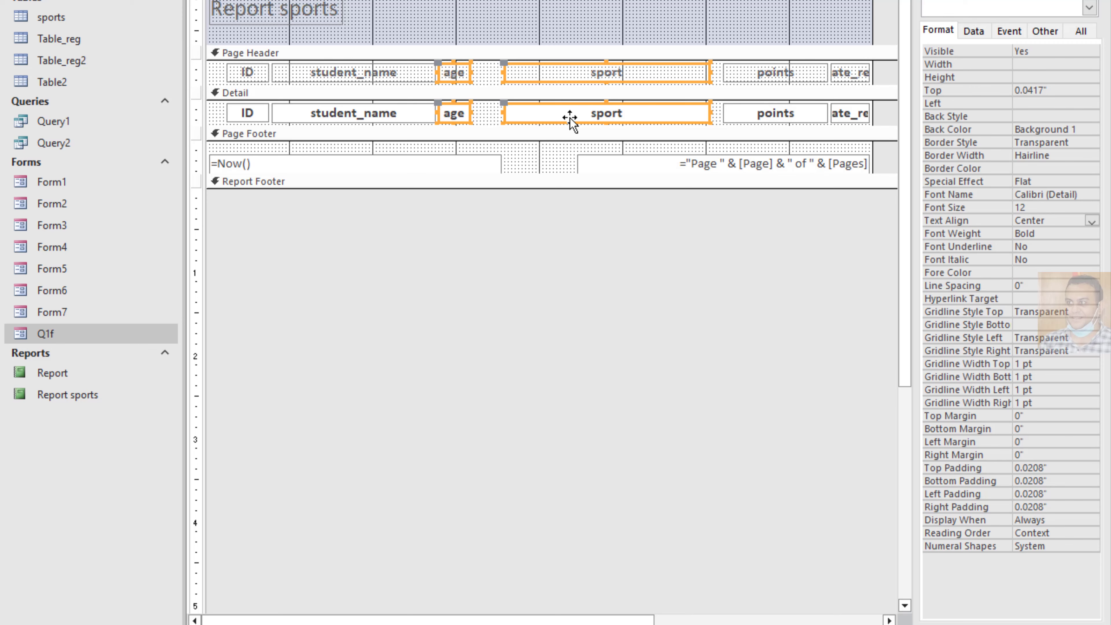
pyautogui.press('Right')
pyautogui.press('Right')
pyautogui.press('Right')
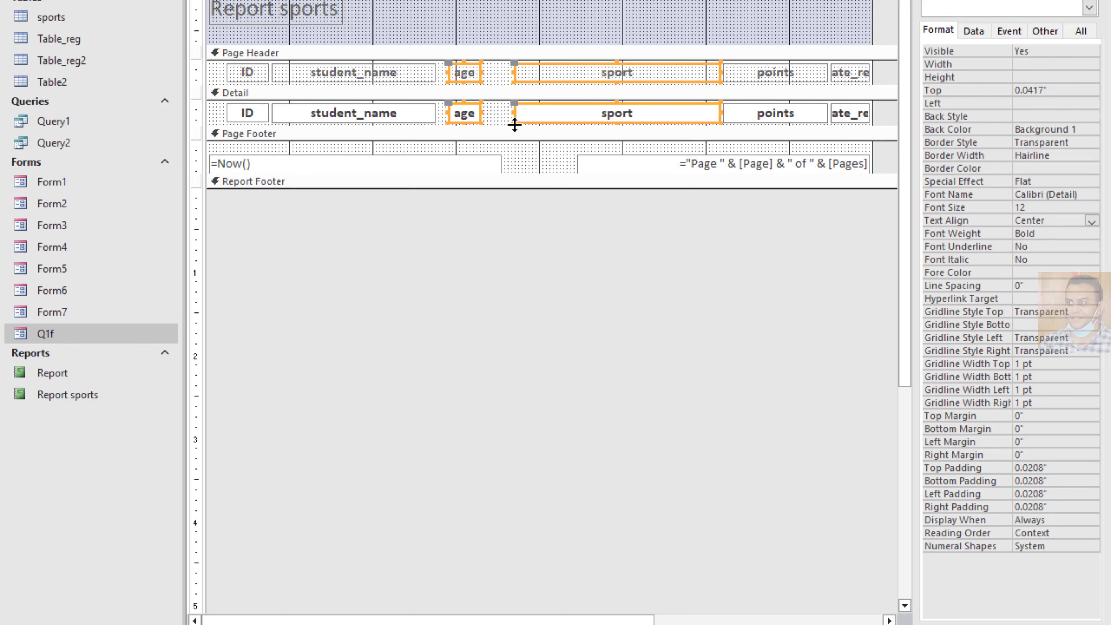
pyautogui.click(508, 118)
# Shift the sport label and Detail field to a left position of about 3.42" and narrow both to about 1.46"
pyautogui.click(539, 77)
pyautogui.keyDown('shift'); pyautogui.click(554, 115); pyautogui.keyUp('shift')
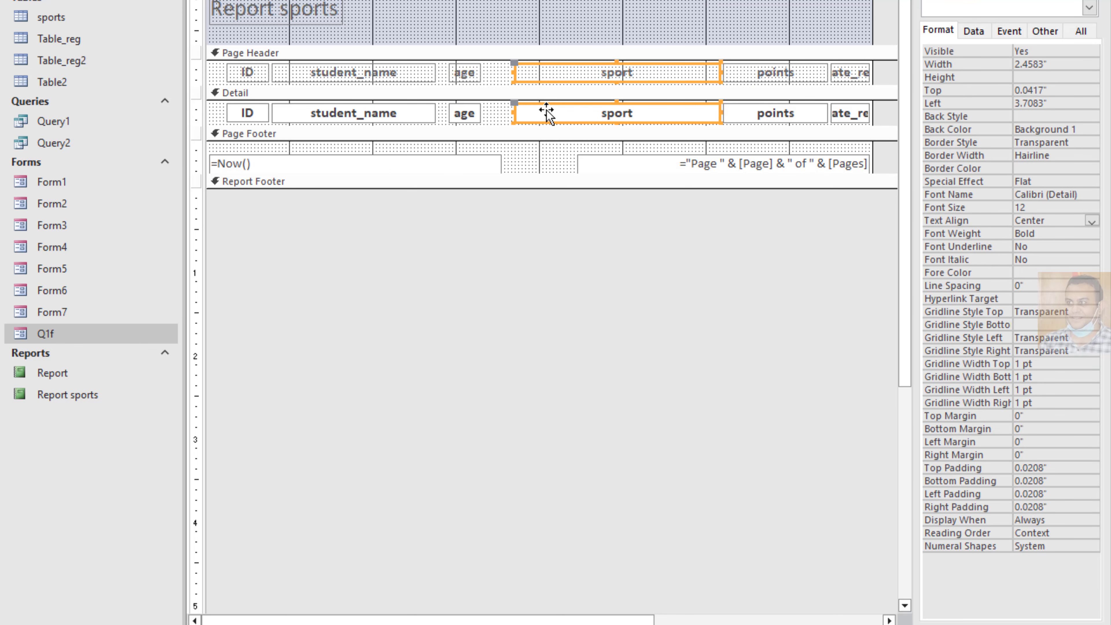
pyautogui.press('Left')
pyautogui.press('Left')
pyautogui.press('Left')
pyautogui.press('Left')
pyautogui.press('Left')
pyautogui.press('Left')
pyautogui.press('Left')
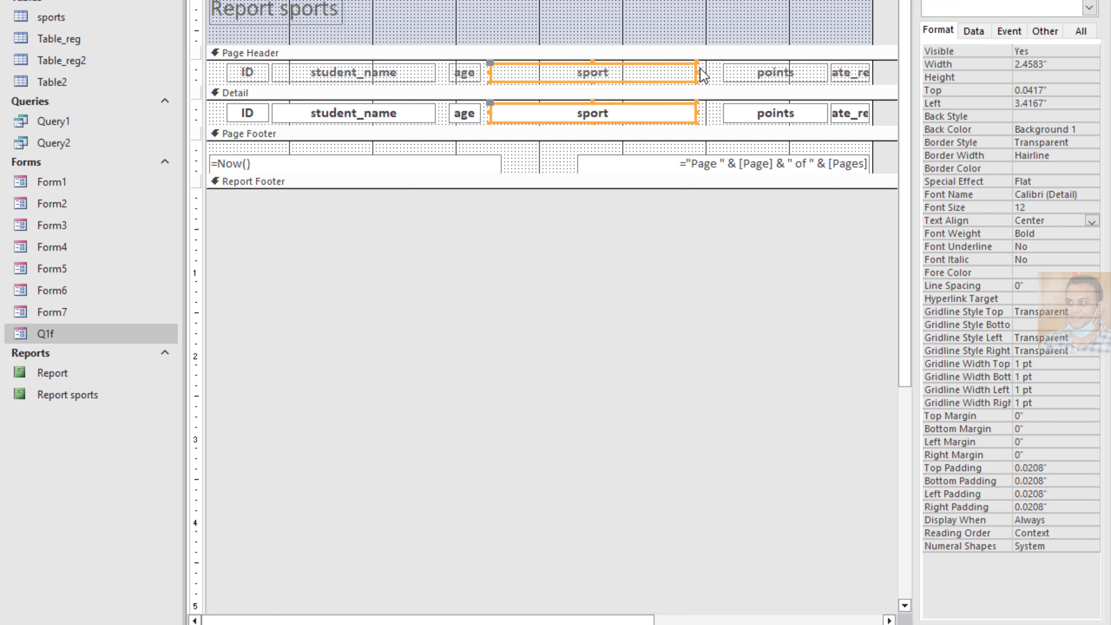
pyautogui.moveTo(696, 75); pyautogui.dragTo(615, 78)
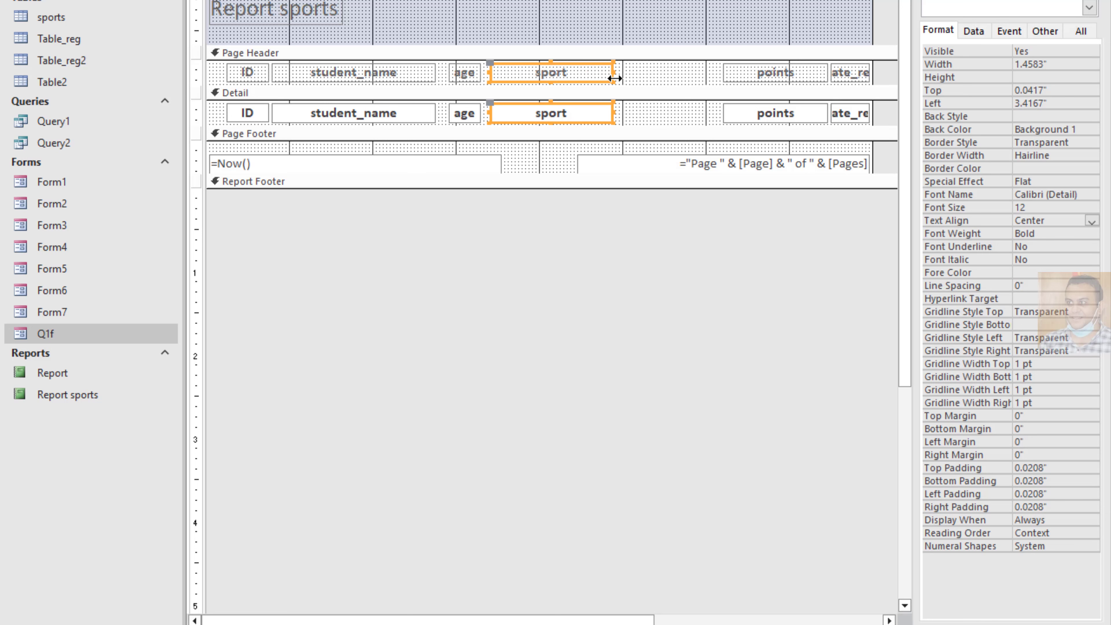
# Shift the points label and Detail field to a left position of about 5" and narrow both to about 0.92"
pyautogui.click(742, 73)
pyautogui.keyDown('shift'); pyautogui.click(741, 114); pyautogui.keyUp('shift')
pyautogui.press('Left')
pyautogui.press('Left')
pyautogui.press('Left')
pyautogui.press('Left')
pyautogui.press('Left')
pyautogui.press('Left')
pyautogui.press('Left')
pyautogui.press('Left')
pyautogui.press('Left')
pyautogui.press('Left')
pyautogui.press('Left')
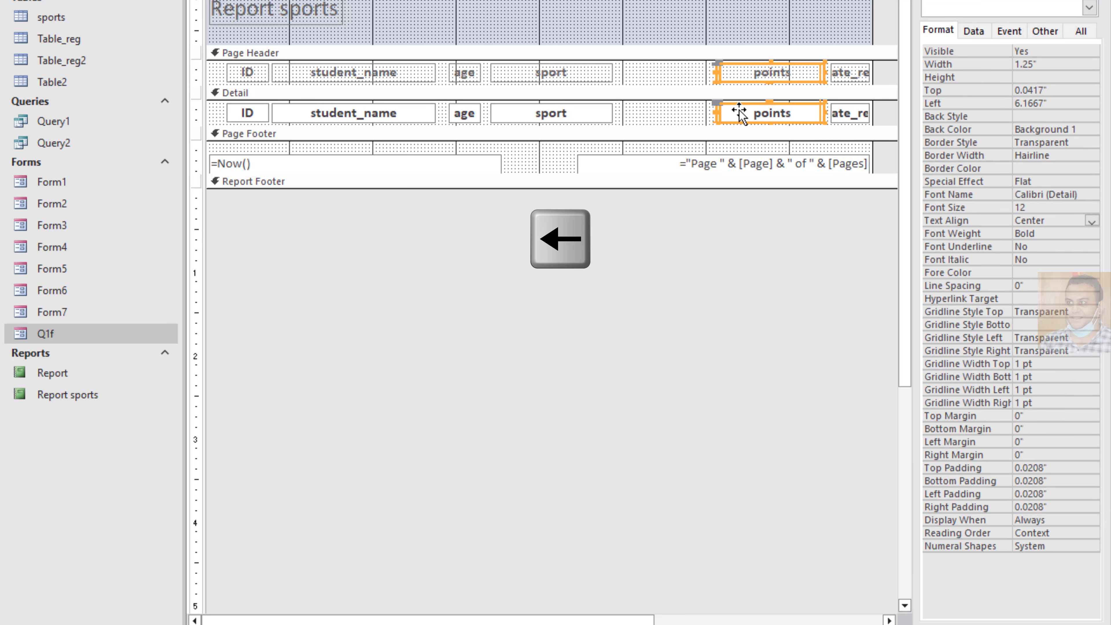
pyautogui.press('Left')
pyautogui.press('Left')
pyautogui.press('Left')
pyautogui.press('Left')
pyautogui.press('Left')
pyautogui.press('Left')
pyautogui.press('Left')
pyautogui.press('Left')
pyautogui.press('Left')
pyautogui.press('Left')
pyautogui.press('Left')
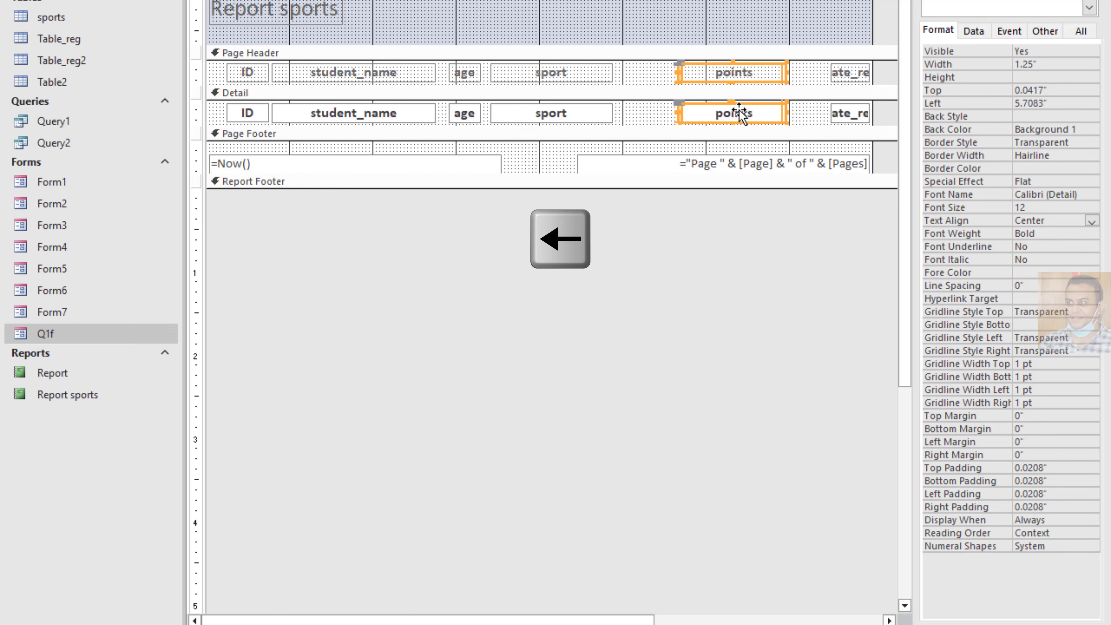
pyautogui.press('Left')
pyautogui.press('Left')
pyautogui.press('Left')
pyautogui.press('Left')
pyautogui.press('Left')
pyautogui.press('Left')
pyautogui.press('Left')
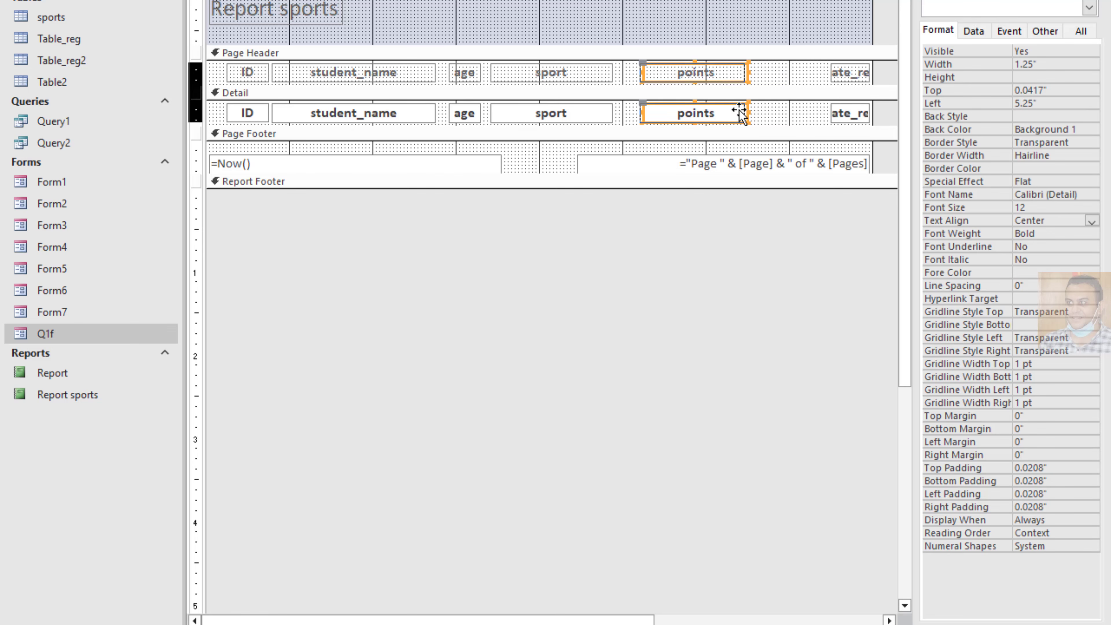
pyautogui.press('Left')
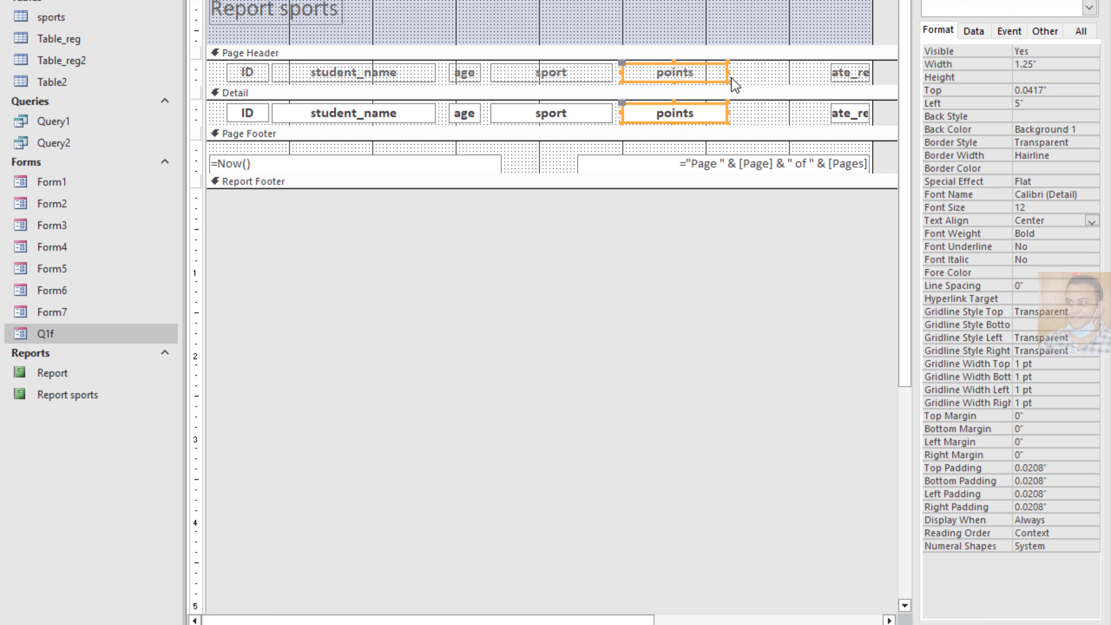
pyautogui.moveTo(727, 72); pyautogui.dragTo(699, 72)
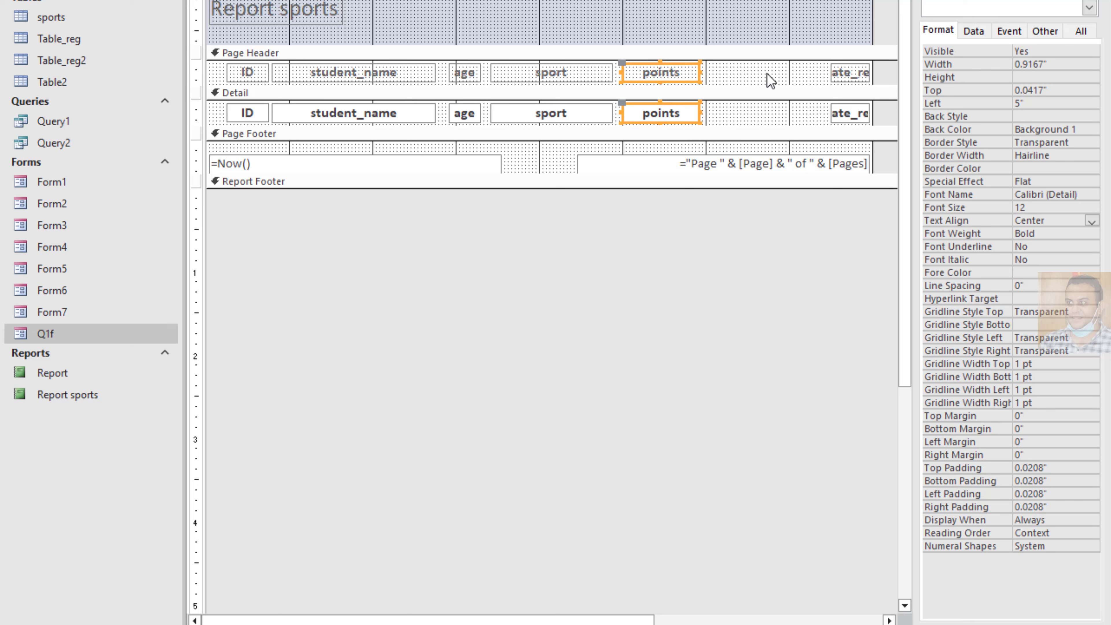
# Widen the date_reg label and Detail field to about 1.5" and shift both to a left position of about 6.04"
pyautogui.click(849, 75)
pyautogui.keyDown('shift'); pyautogui.click(847, 113); pyautogui.keyUp('shift')
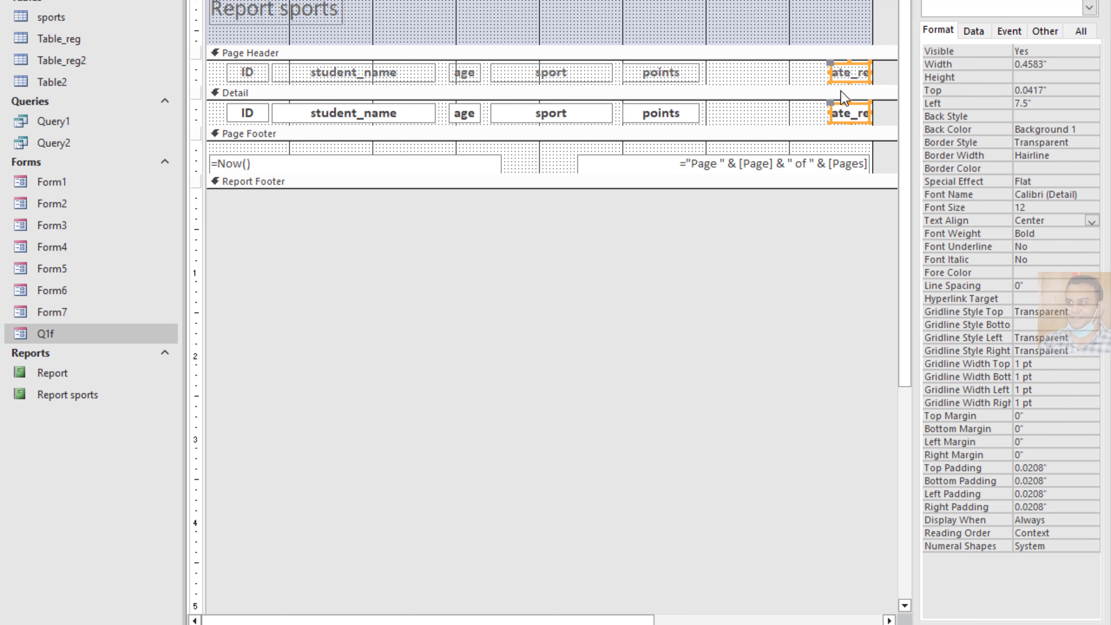
pyautogui.moveTo(829, 73); pyautogui.dragTo(743, 75)
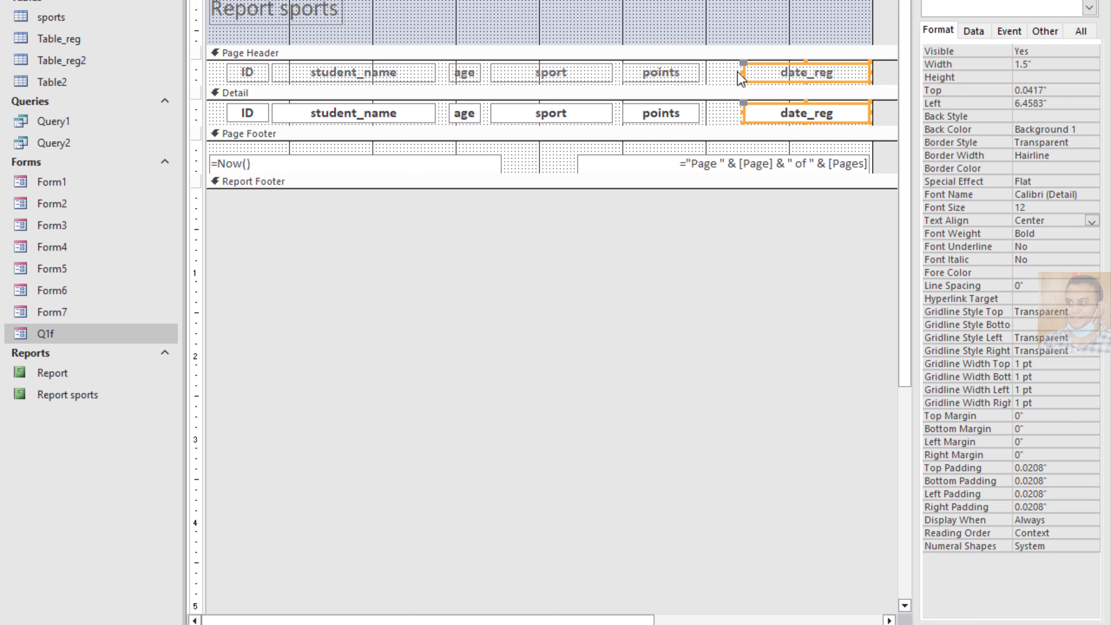
pyautogui.press('Left')
pyautogui.press('Left')
pyautogui.press('Left')
pyautogui.press('Left')
pyautogui.press('Left')
pyautogui.press('Left')
pyautogui.press('Left')
pyautogui.press('Left')
pyautogui.press('Left')
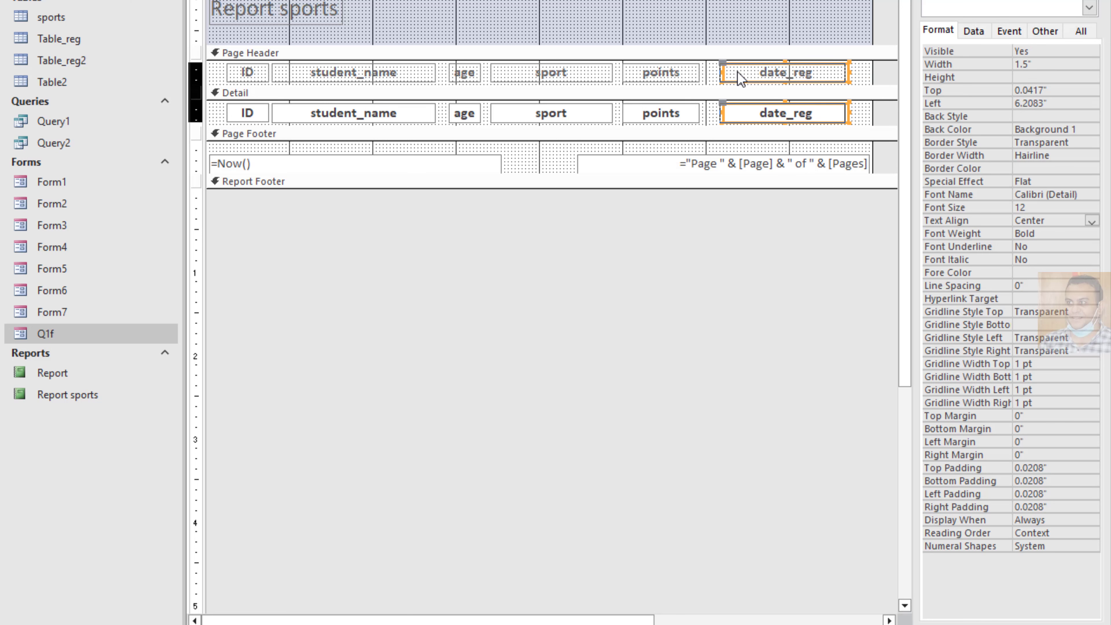
pyautogui.press('Left')
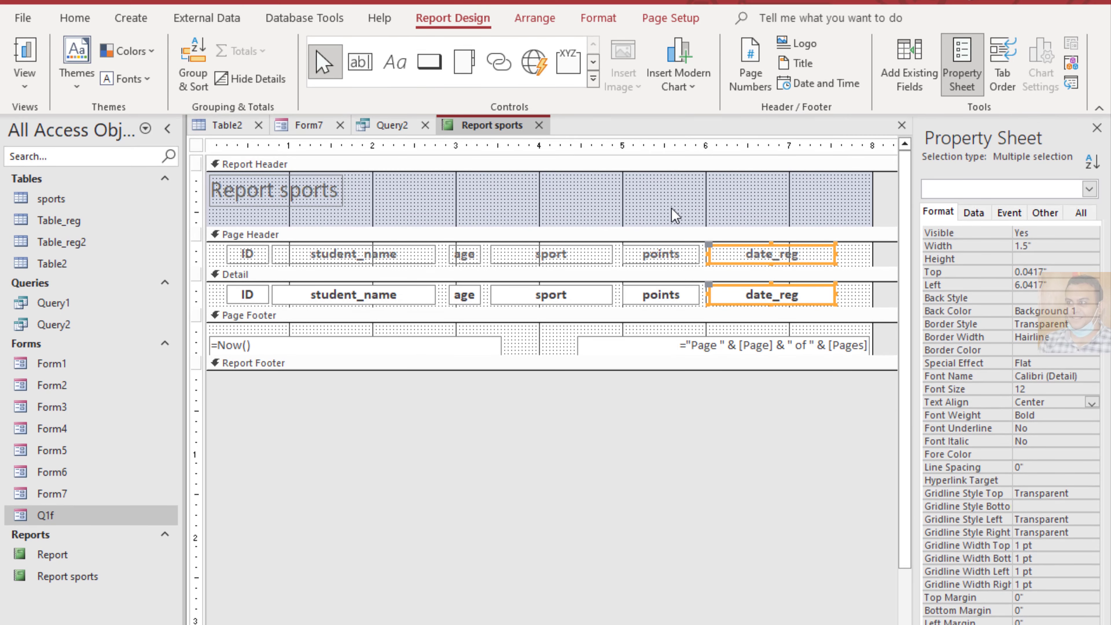
# Clear the selection of the date_reg controls and save the report's design
pyautogui.click(675, 215)
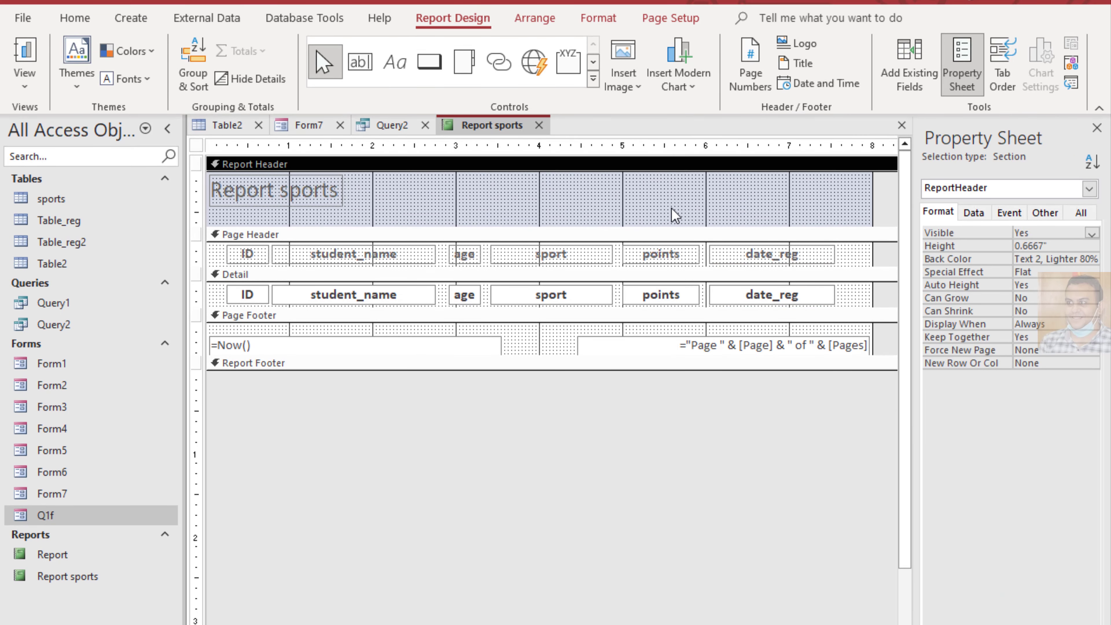
pyautogui.hotkey('ctrl', 's')
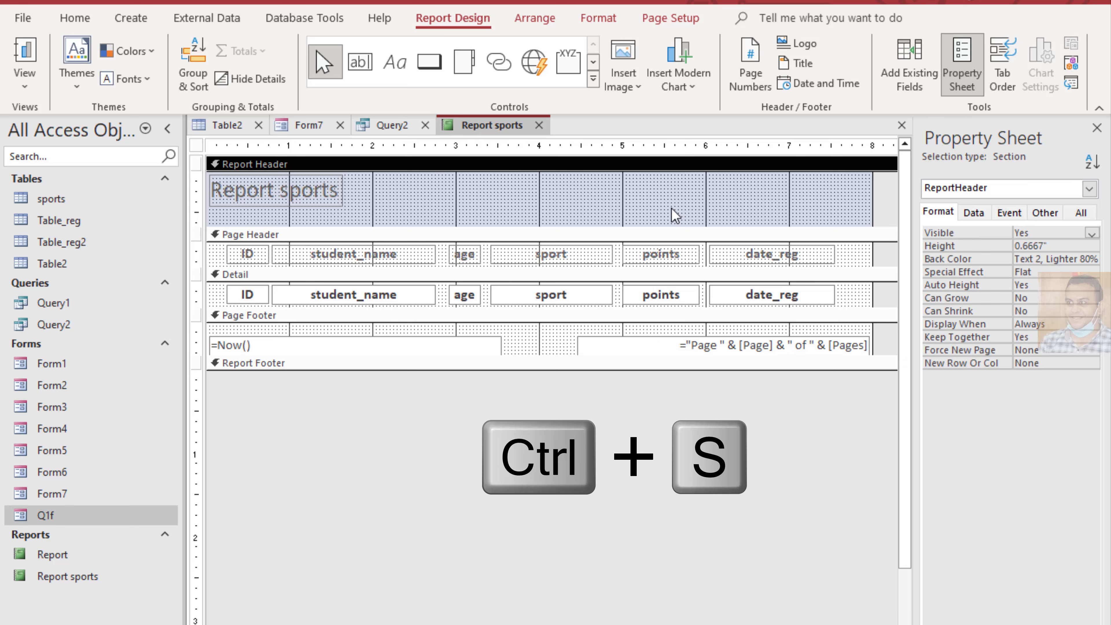
# Open the Report sports report from Form7 for Basketball to check the adjusted column layout
pyautogui.click(301, 126)
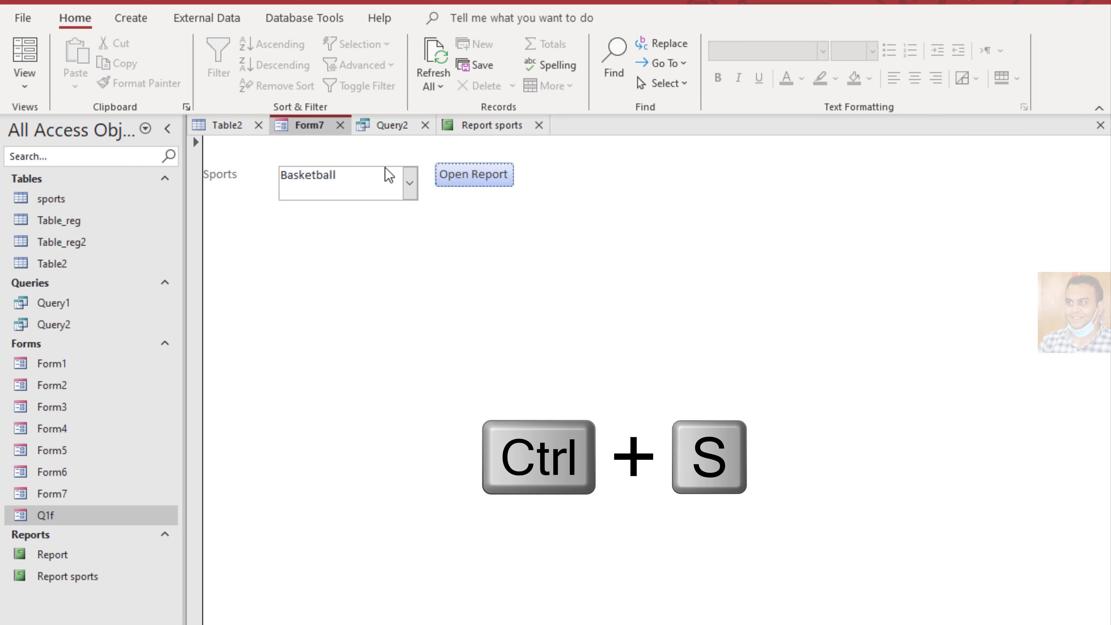
pyautogui.click(466, 177)
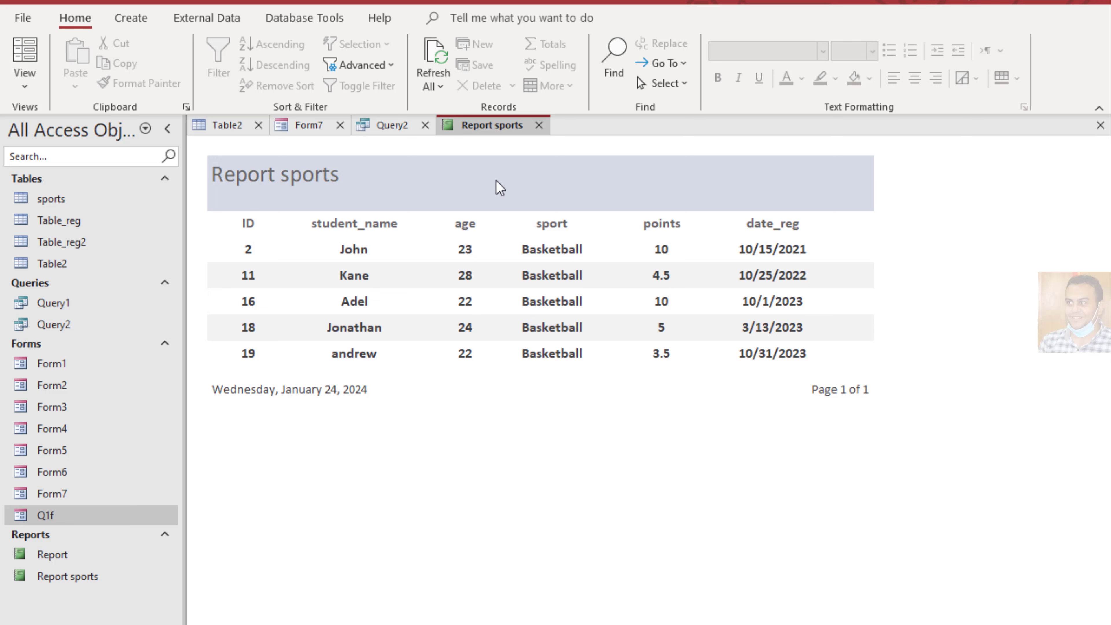
# Switch the report to Design View and add a text box about 1.25" by 0.22" beside the Report Header's title
pyautogui.rightClick(531, 407)
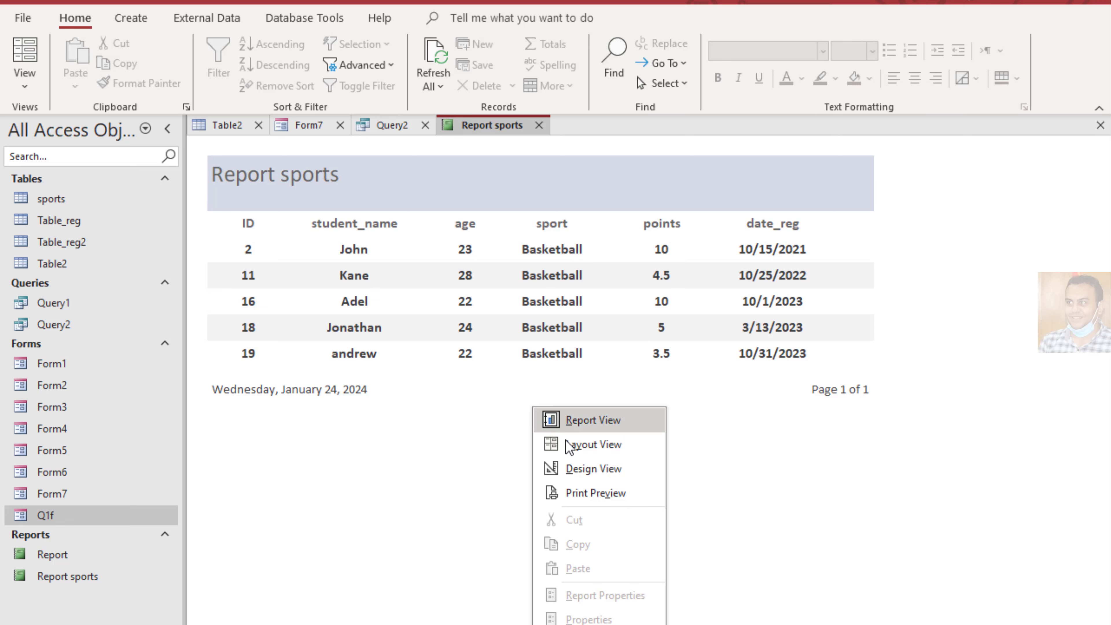
pyautogui.click(578, 469)
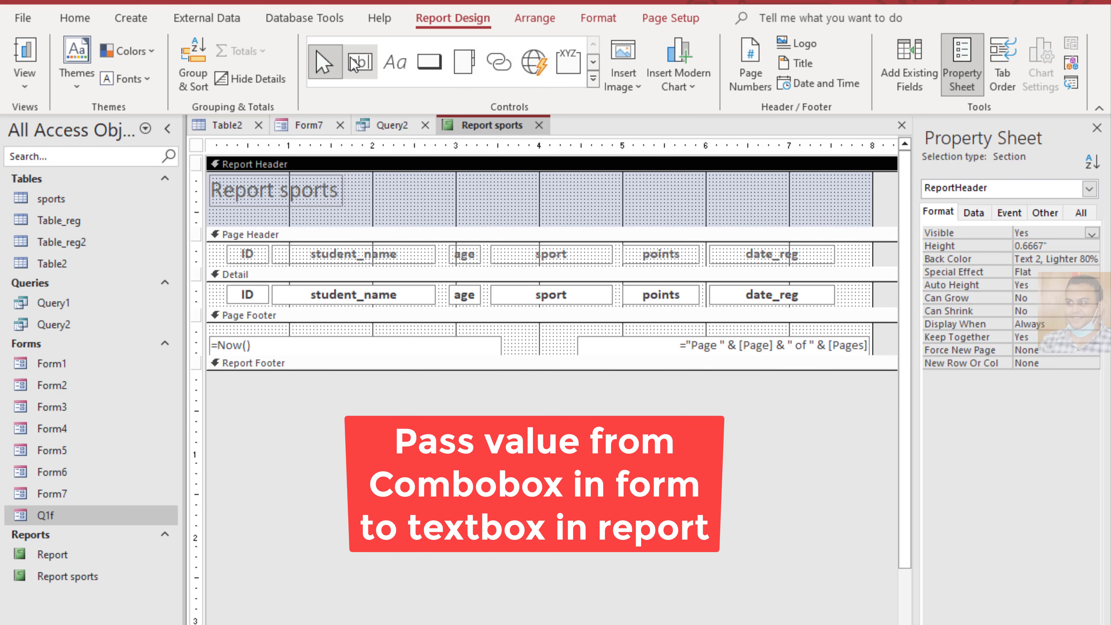
pyautogui.click(359, 68)
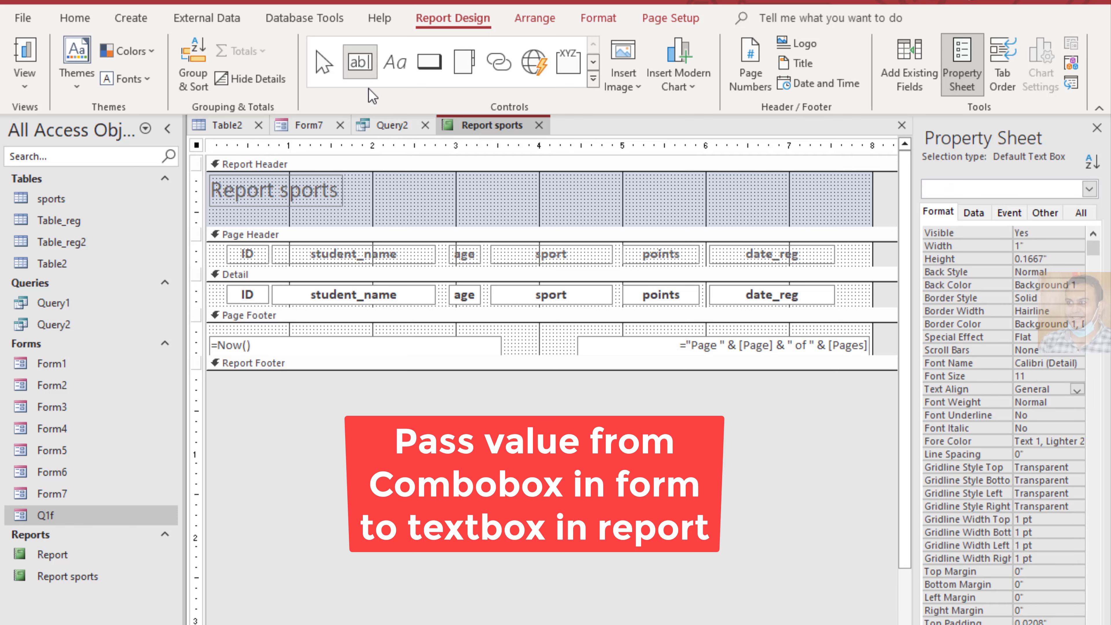
pyautogui.moveTo(345, 176); pyautogui.dragTo(450, 201)
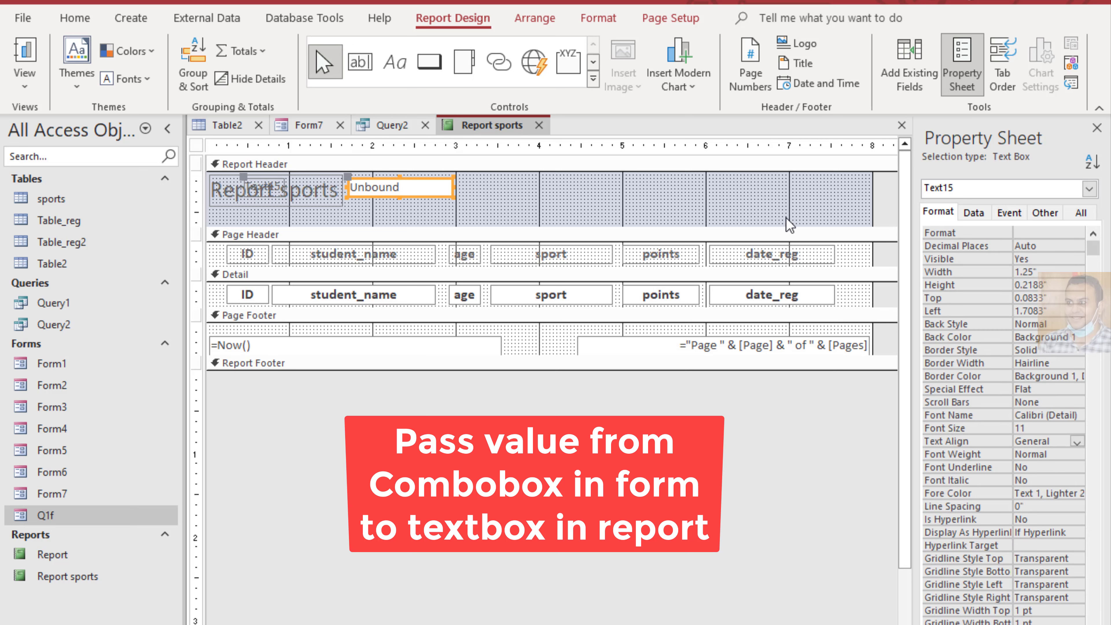
# Bind the new Report Header text box to the sport field as its control source
pyautogui.click(968, 216)
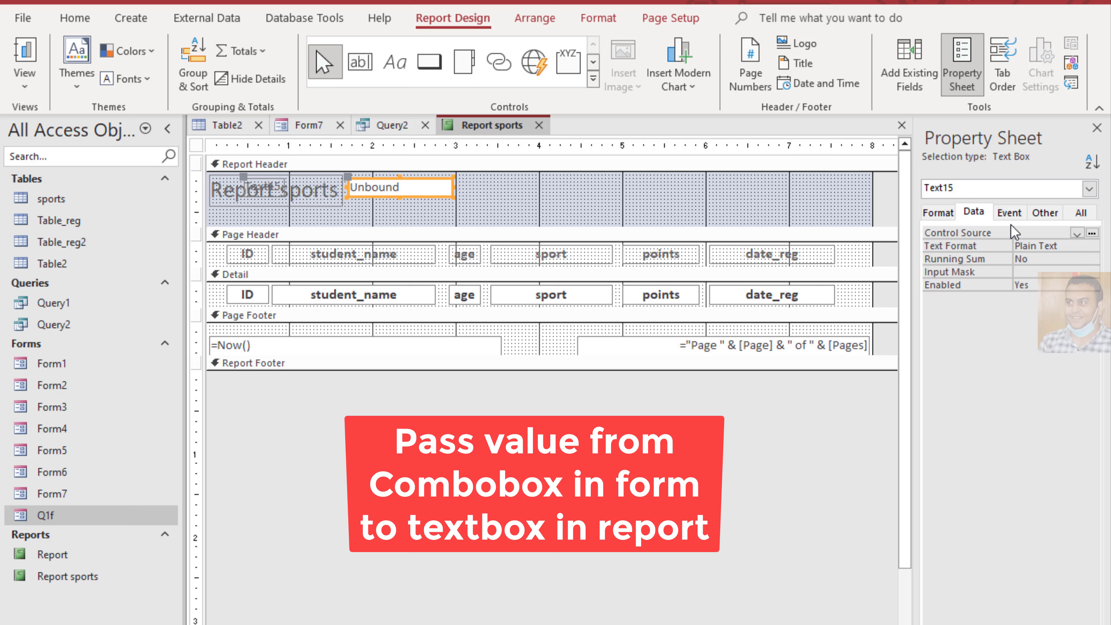
pyautogui.click(1079, 233)
pyautogui.click(1080, 233)
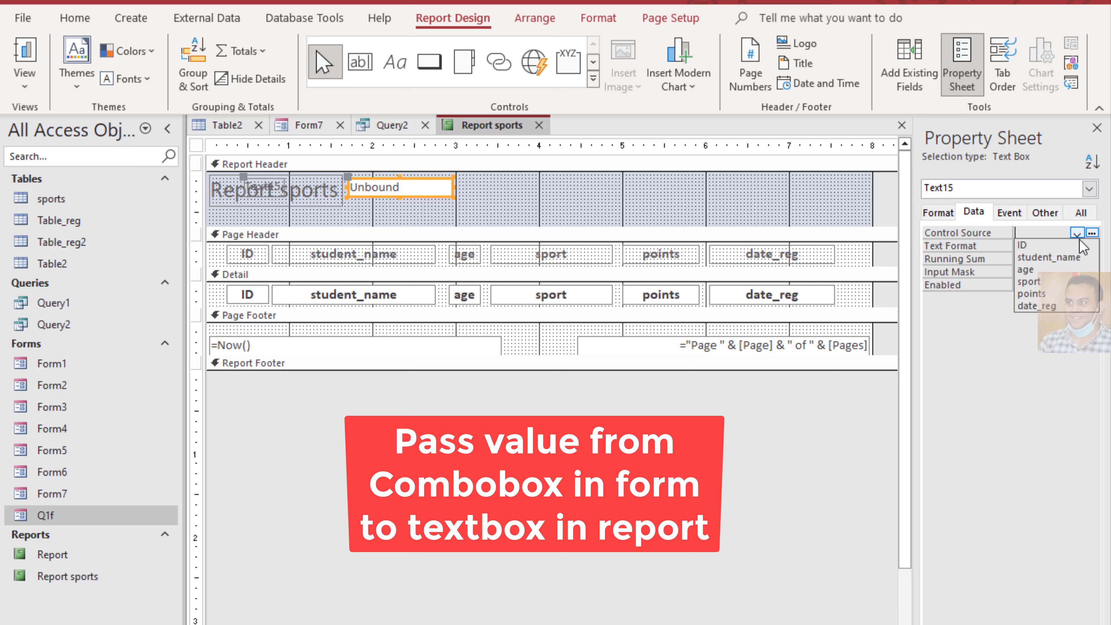
pyautogui.click(1046, 281)
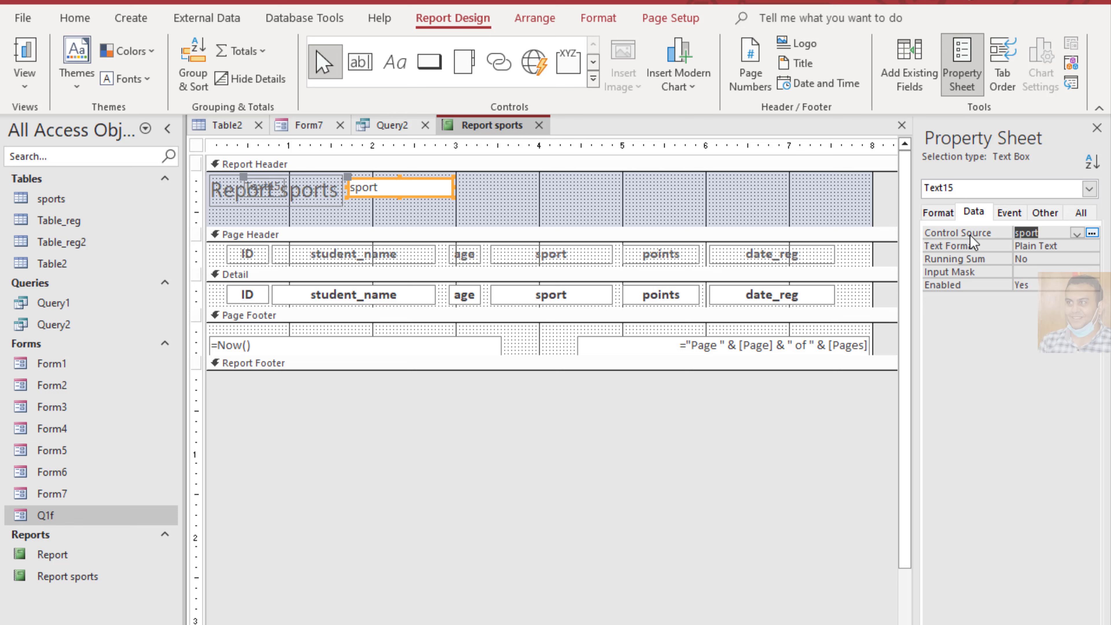
# Format the header's sport text box with font size 14, Extra Bold weight and a height of about 0.29", and save the report
pyautogui.click(938, 213)
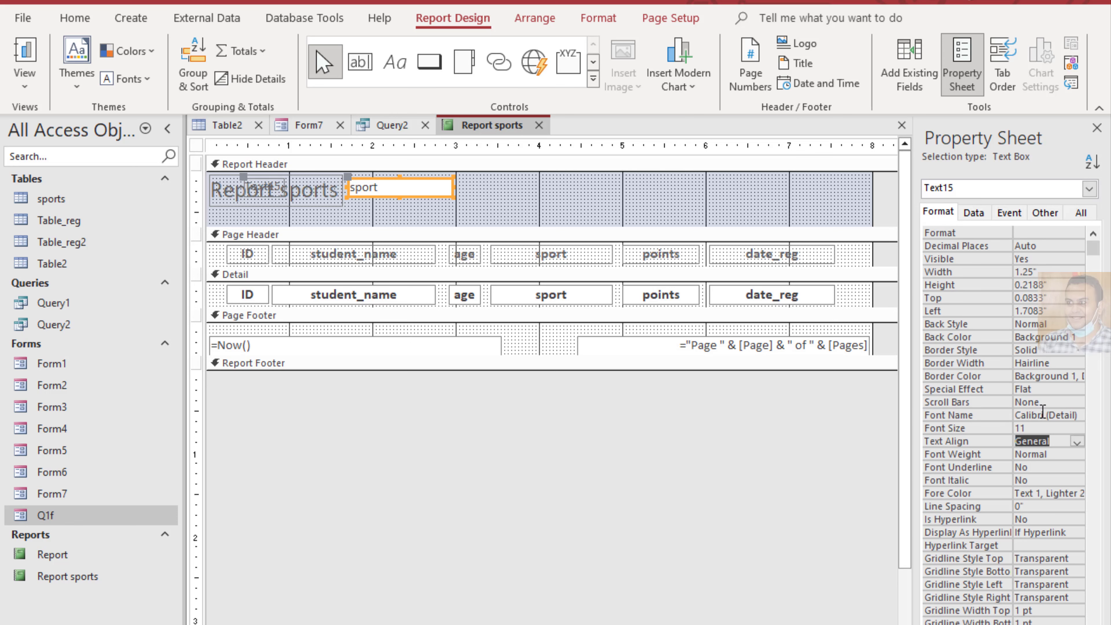
pyautogui.click(1002, 427)
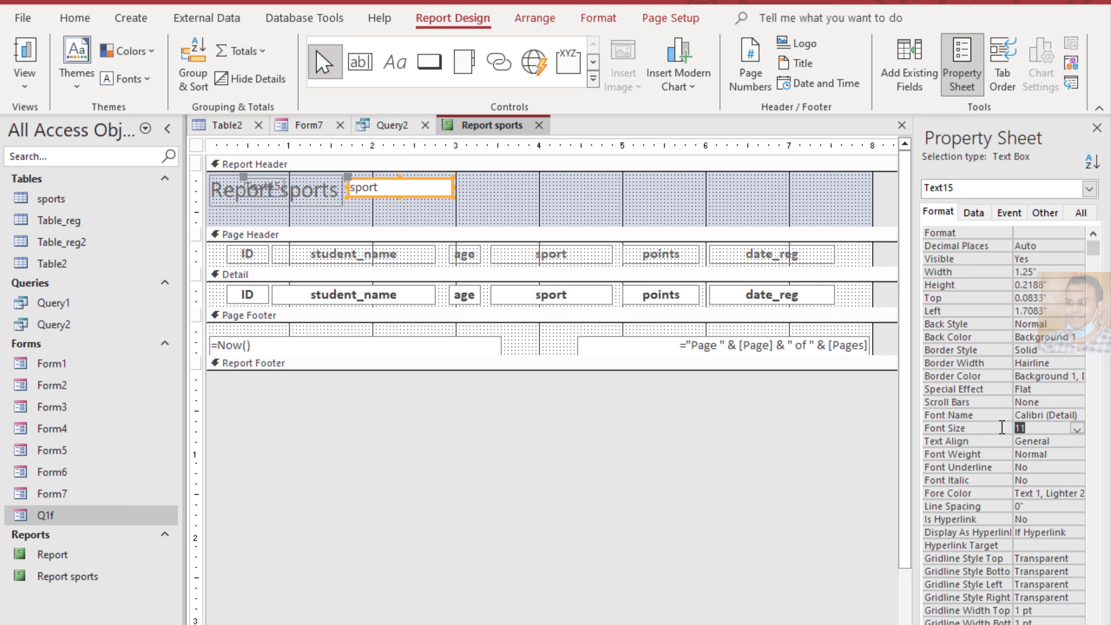
pyautogui.write('14')
pyautogui.click(1076, 454)
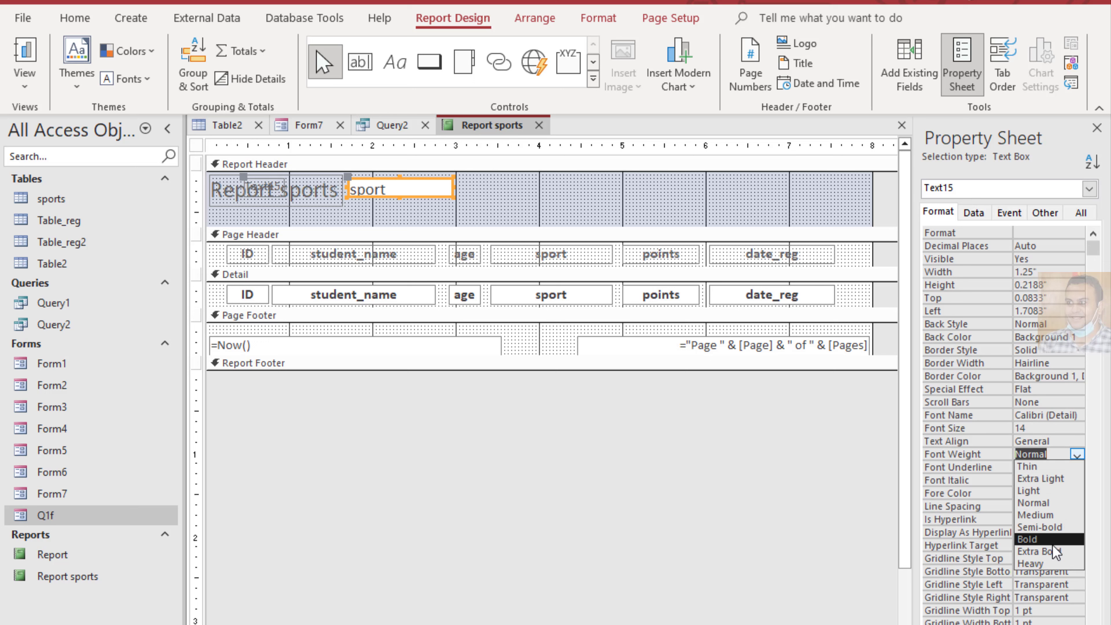
pyautogui.click(1048, 552)
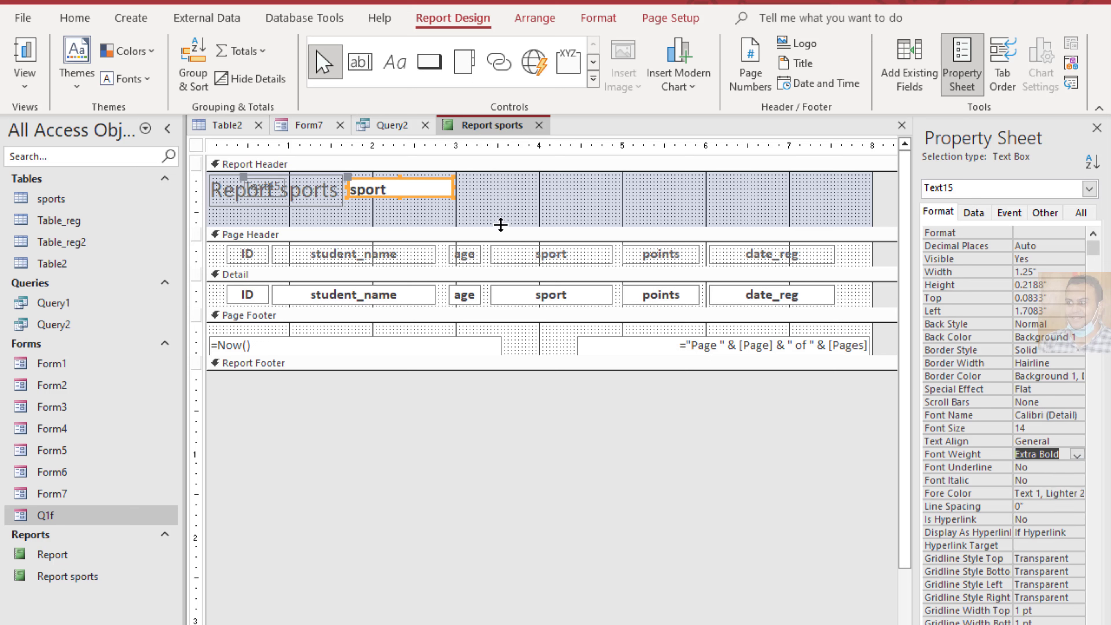
pyautogui.moveTo(400, 194); pyautogui.dragTo(400, 202)
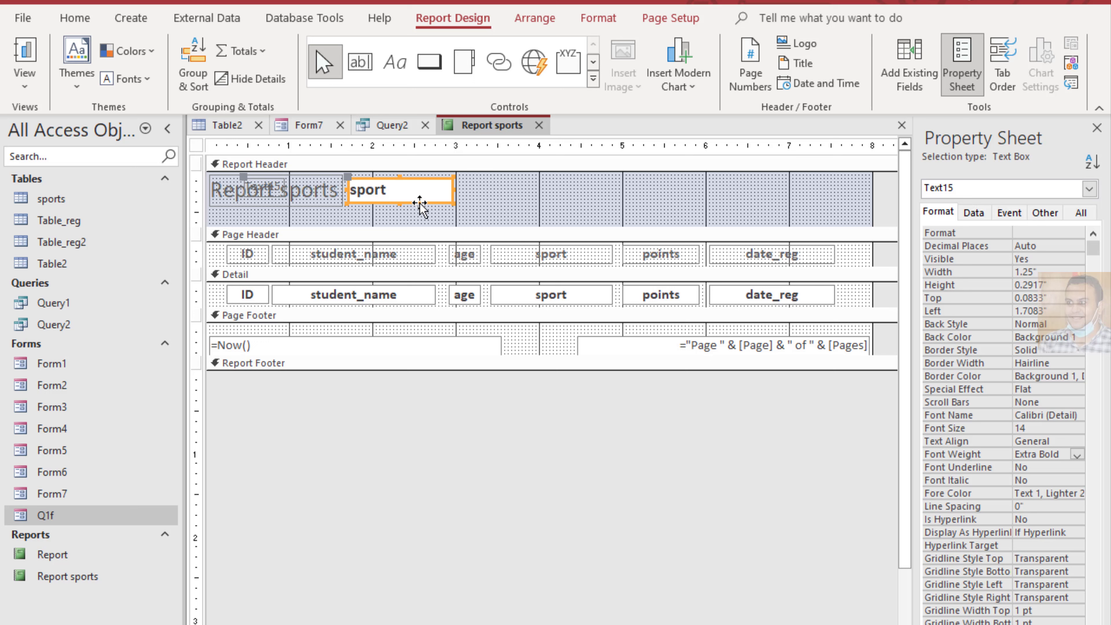
pyautogui.hotkey('ctrl', 's')
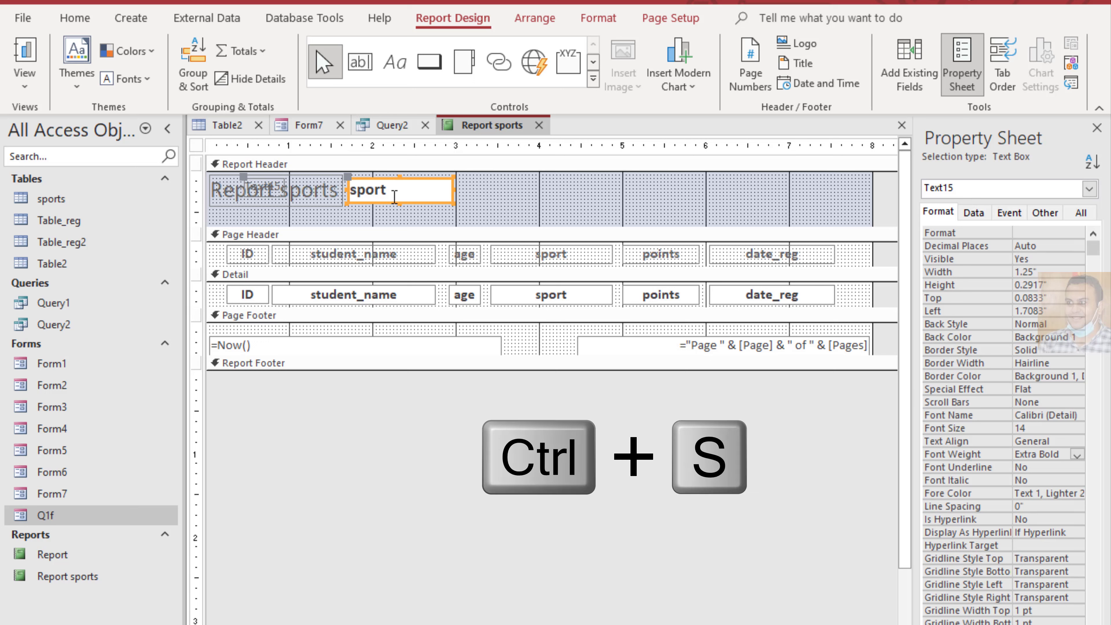
# Choose Handball in Form7's Sports combo box and open the report to check the header's sport value
pyautogui.click(305, 129)
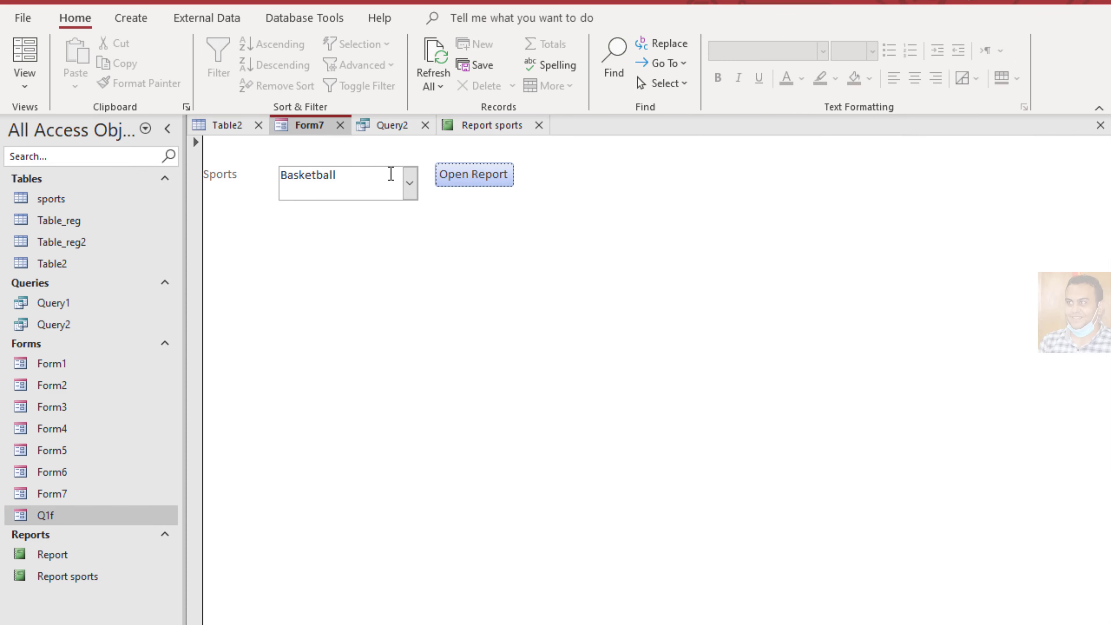
pyautogui.click(409, 183)
pyautogui.click(337, 241)
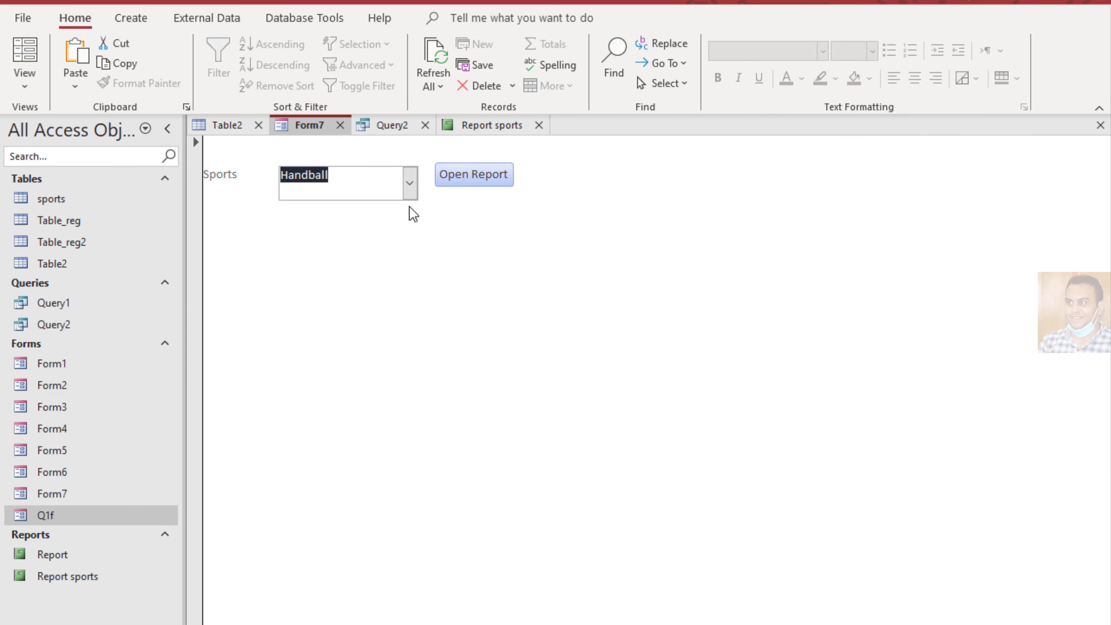
pyautogui.click(469, 177)
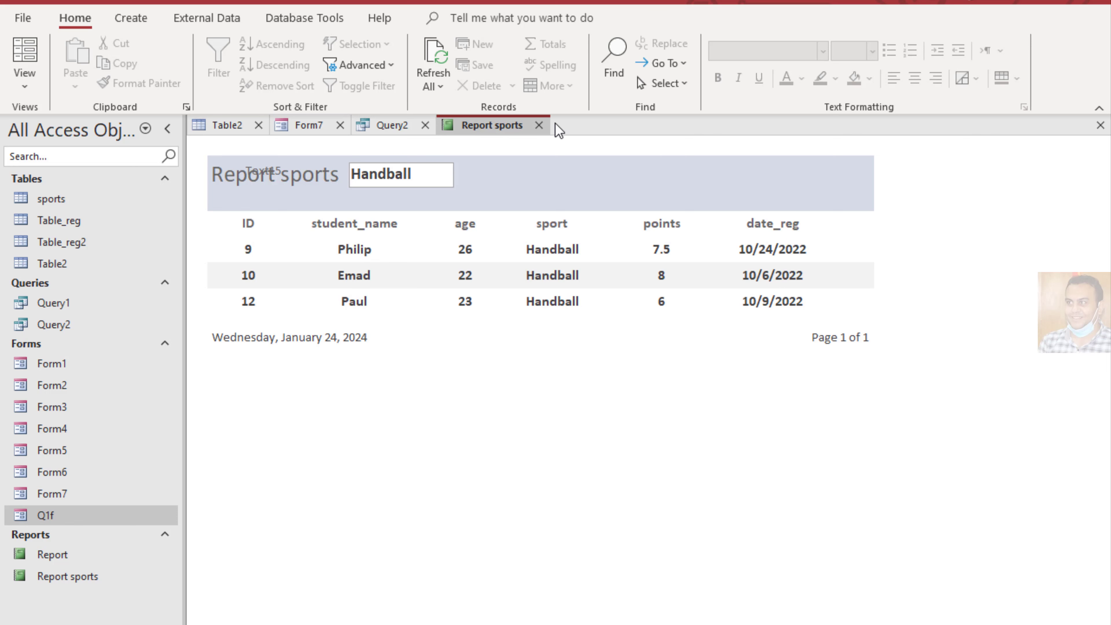
# Close the report, choose Tennis in Form7's Sports combo box and reopen the report to check its header
pyautogui.click(539, 126)
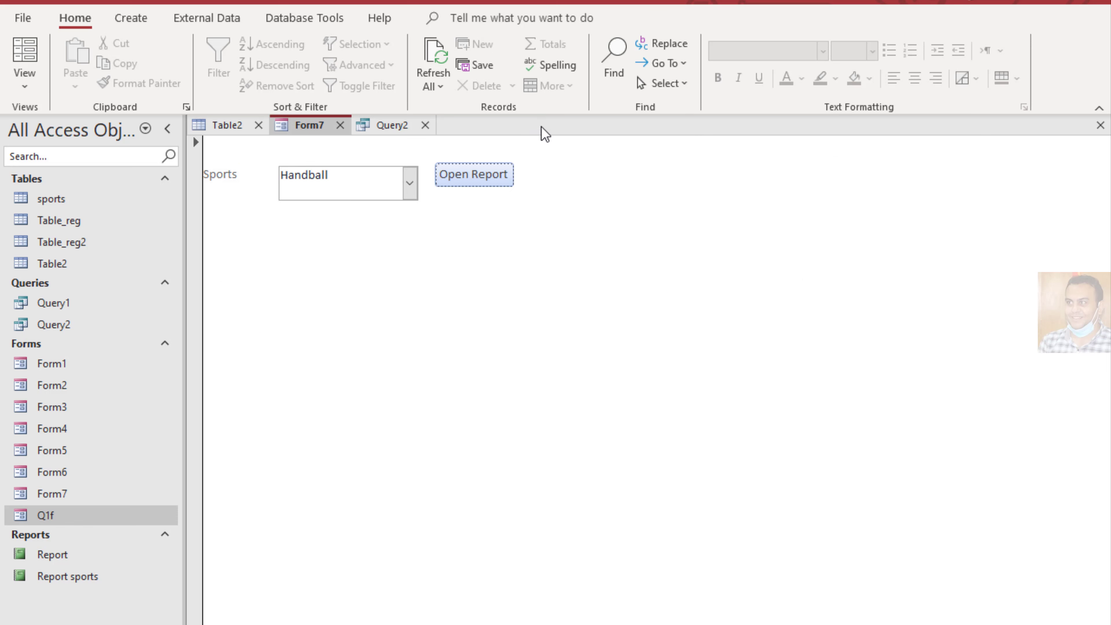
pyautogui.click(410, 184)
pyautogui.click(330, 276)
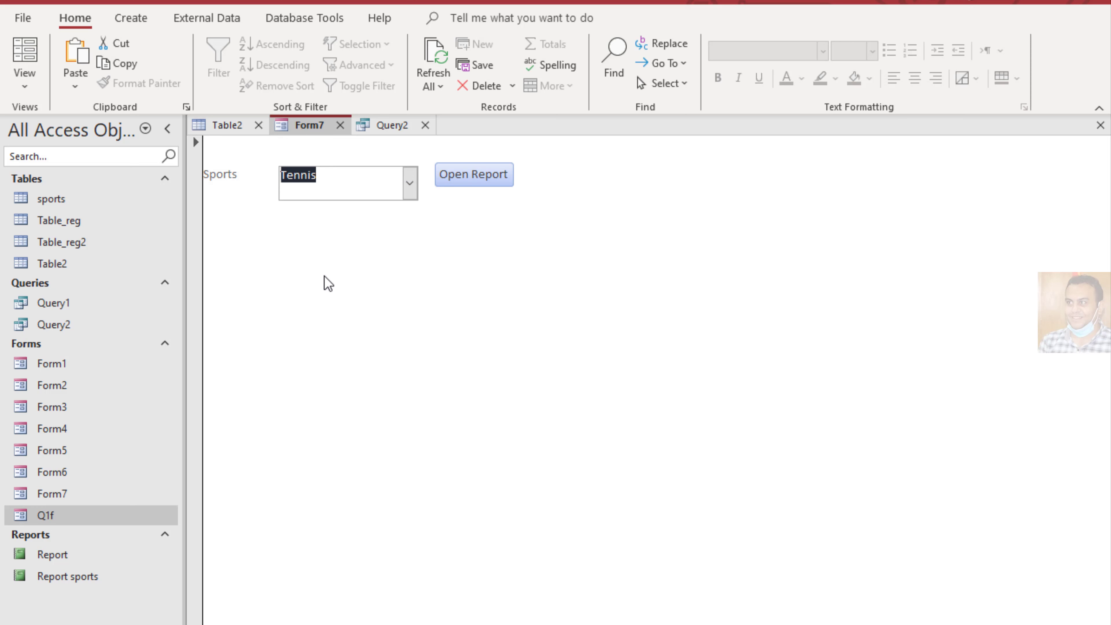
pyautogui.click(484, 183)
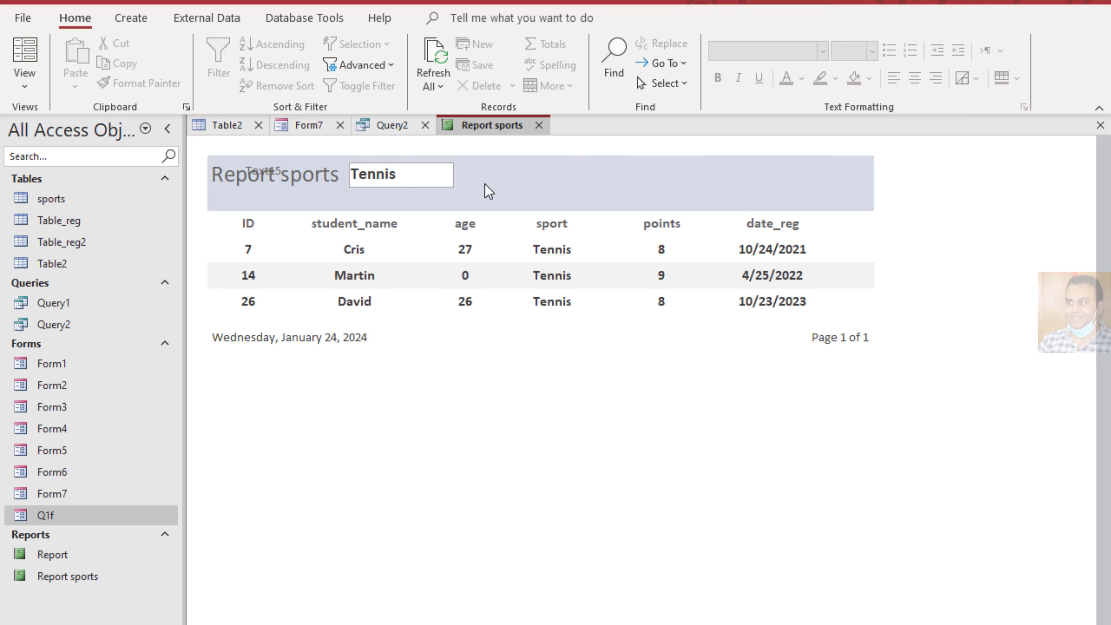